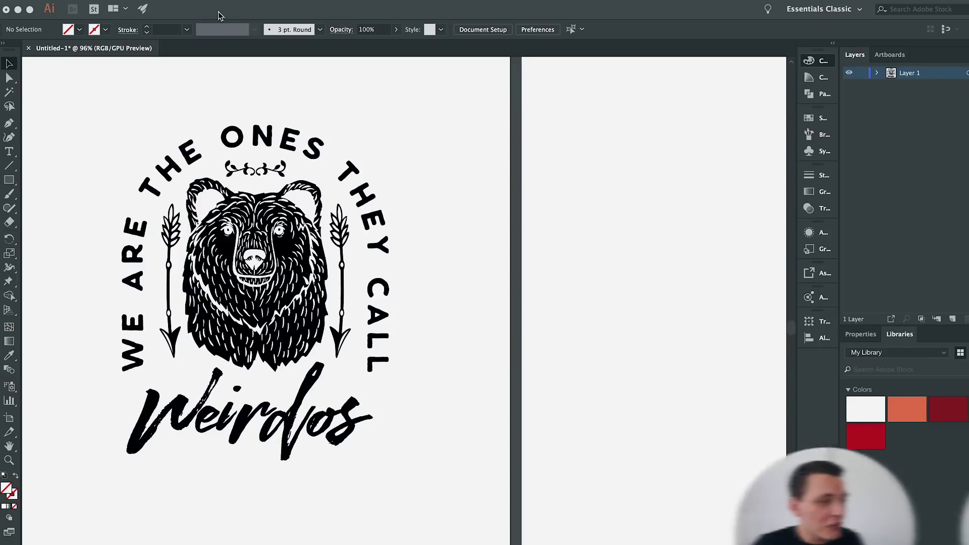
Step: Open grease_splatter.tif and Print-Specks-III.tif from the RETRO TEXTURES folder as Illustrator documents
{"action": "key", "text": "F6"}
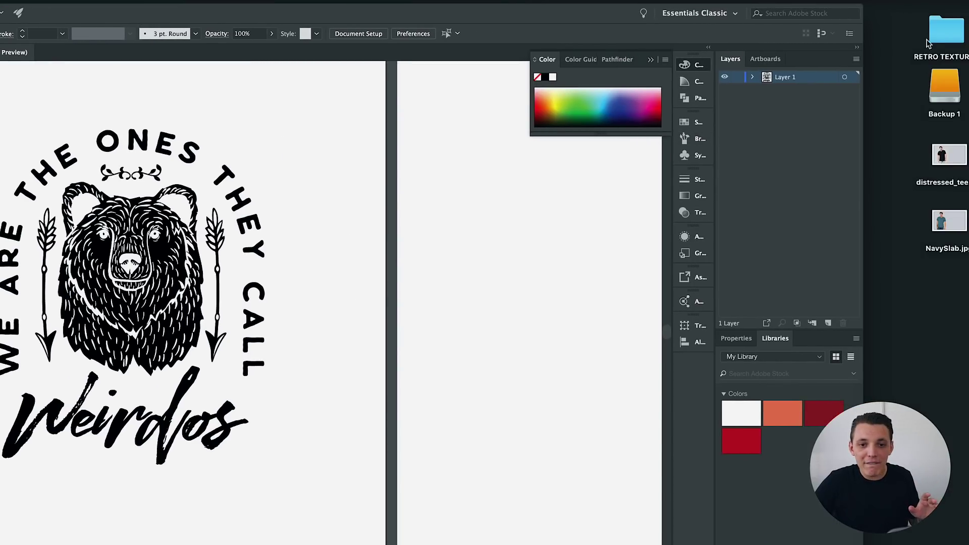
{"action": "double_click", "coordinate": [933, 31]}
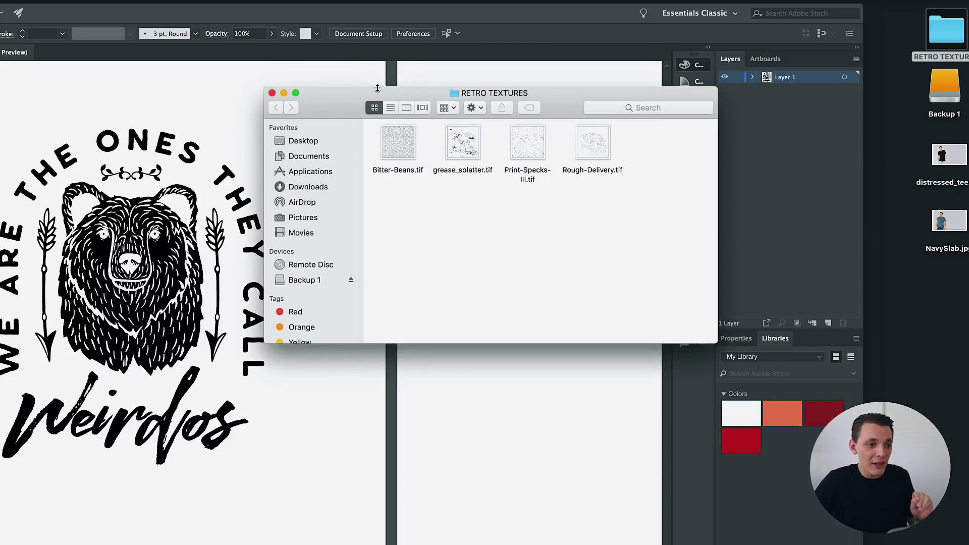
{"action": "left_click_drag", "start_coordinate": [378, 88], "coordinate": [413, 170]}
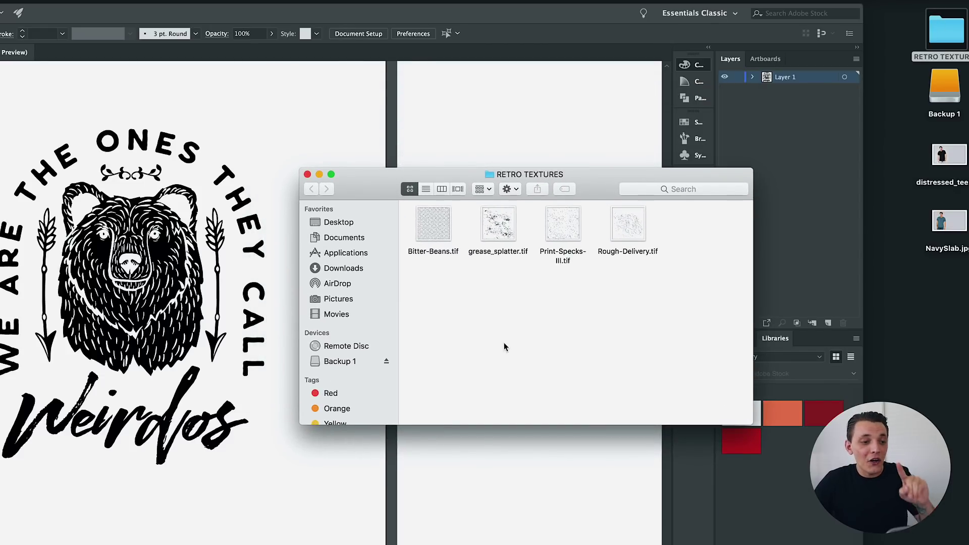
{"action": "left_click_drag", "start_coordinate": [498, 233], "coordinate": [218, 51]}
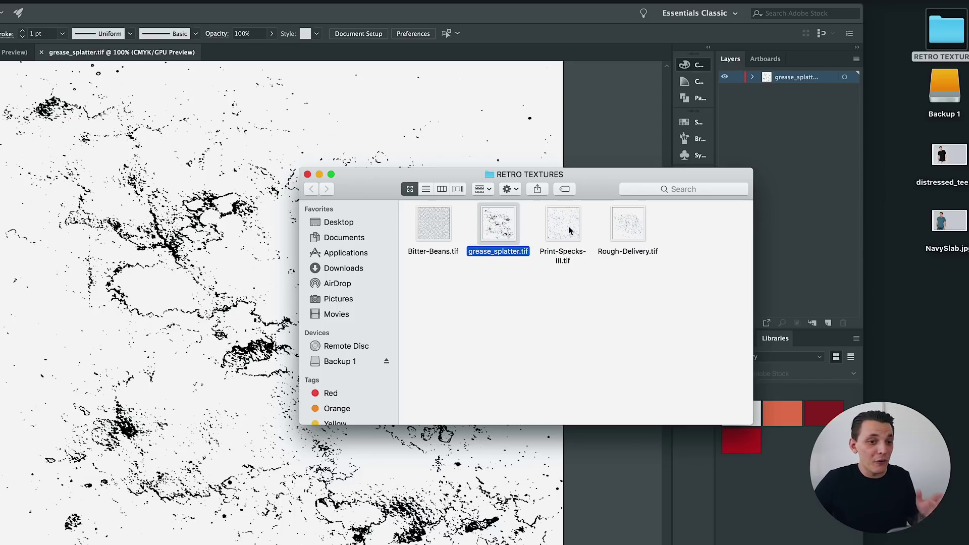
{"action": "left_click_drag", "start_coordinate": [569, 230], "coordinate": [271, 56]}
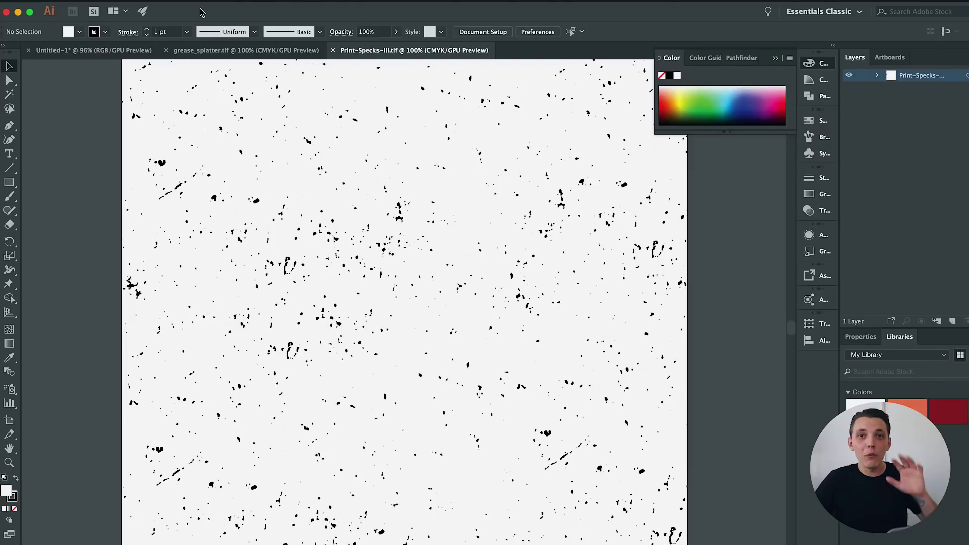
Step: Maximize Illustrator and select the splatter bitmap in the grease_splatter.tif document
{"action": "left_click", "coordinate": [29, 13]}
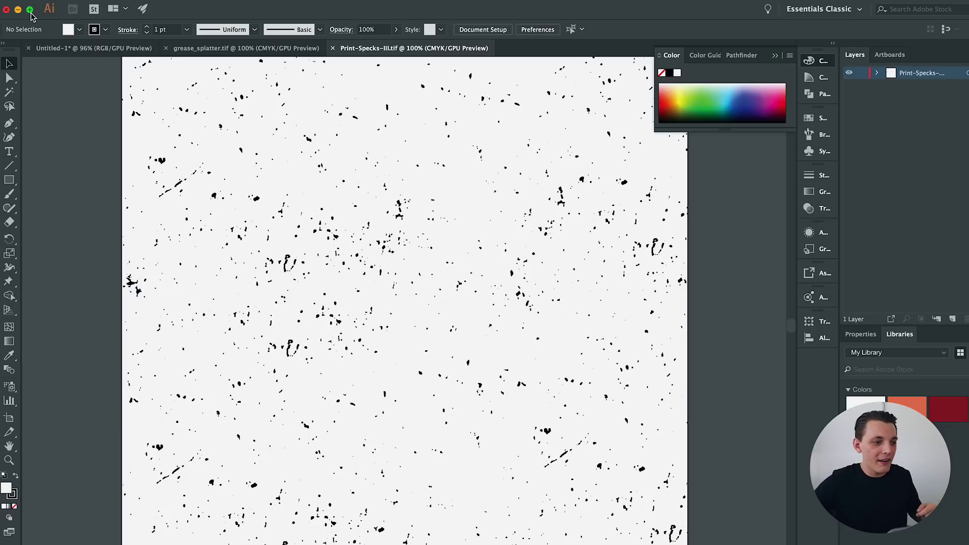
{"action": "left_click", "coordinate": [280, 48]}
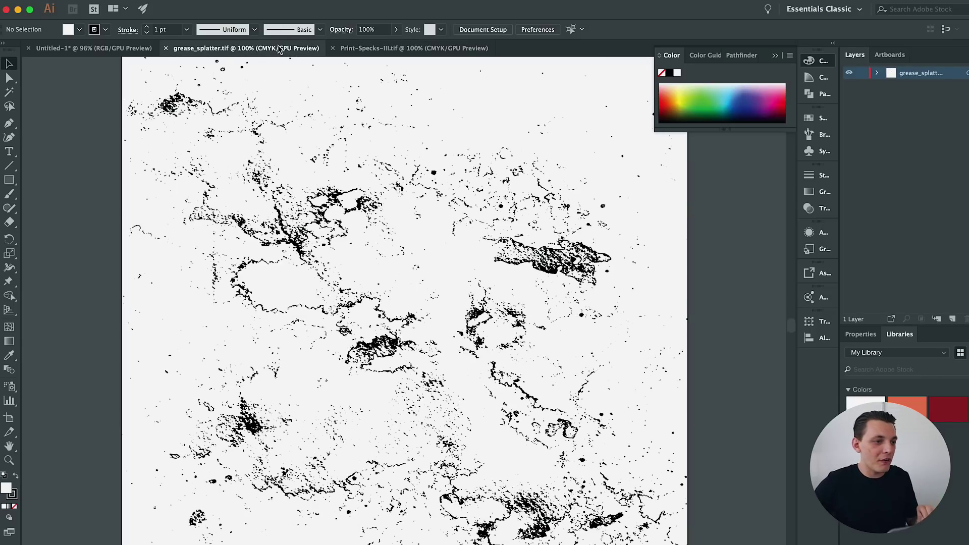
{"action": "left_click", "coordinate": [359, 209]}
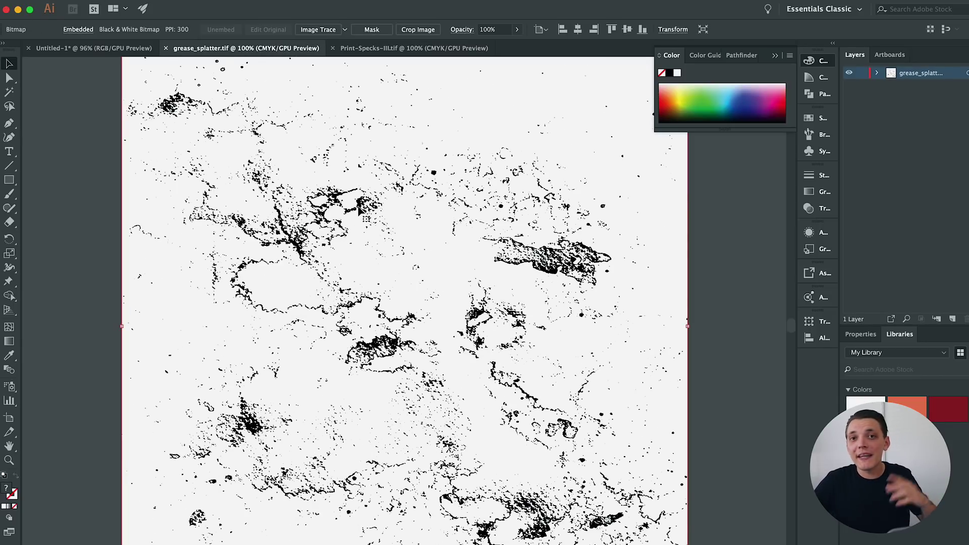
{"action": "scroll", "coordinate": [360, 209], "scroll_direction": "right", "scroll_amount": 3}
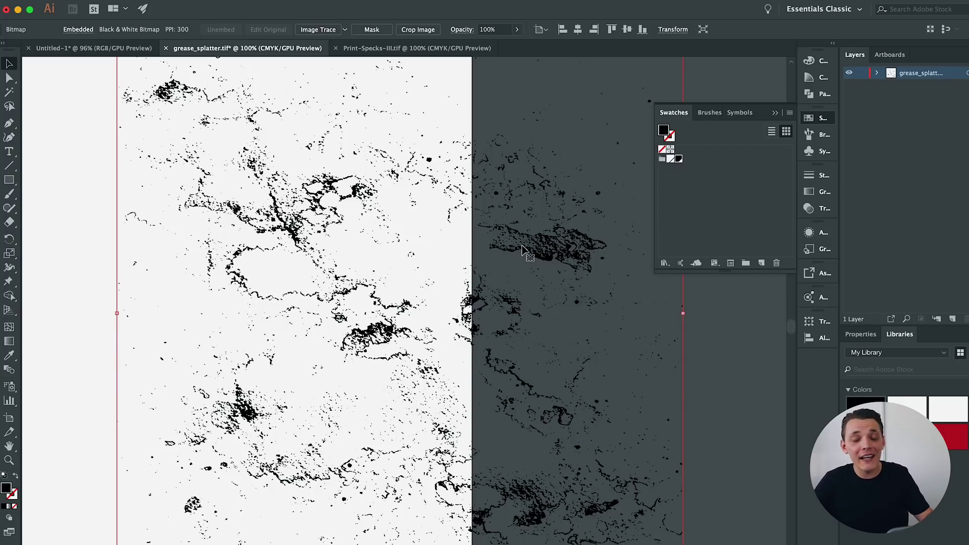
Step: Try the white swatch on the splatter, ending with the black C=100 M=100 Y=100 K=100 fill
{"action": "left_click", "coordinate": [670, 158]}
{"action": "left_click", "coordinate": [678, 159]}
{"action": "left_click", "coordinate": [670, 159]}
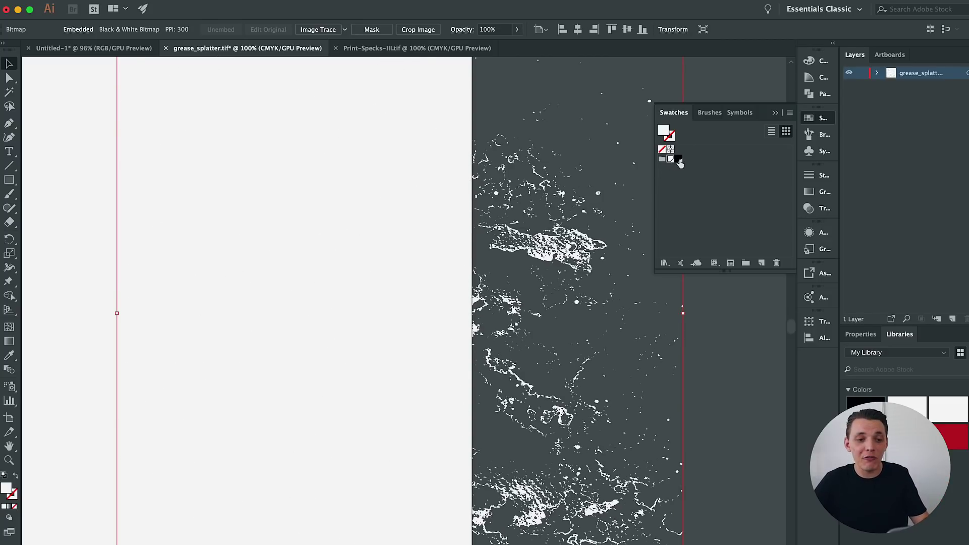
{"action": "left_click", "coordinate": [678, 159]}
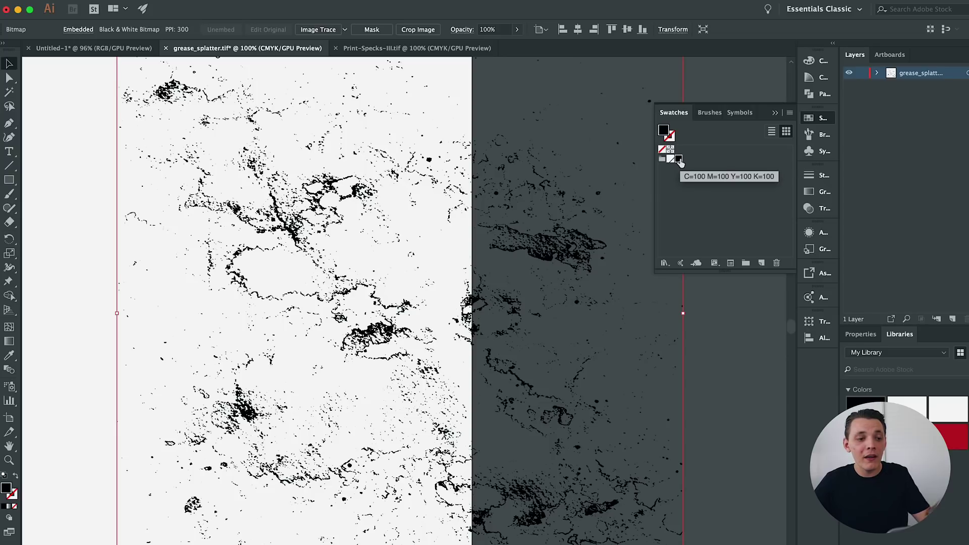
{"action": "left_click", "coordinate": [670, 159]}
{"action": "left_click", "coordinate": [678, 159]}
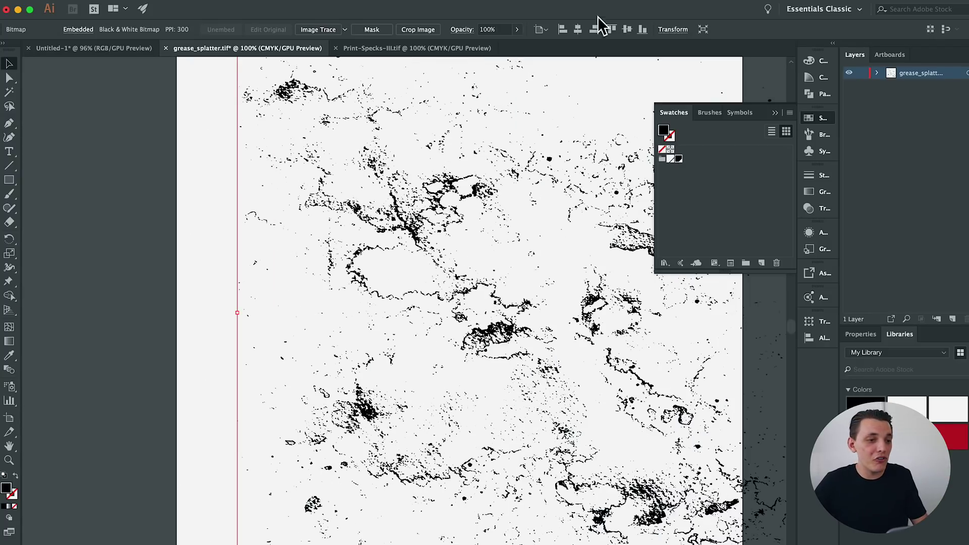
Step: Centre the splatter horizontally and image-trace it in Black and White with Ignore White
{"action": "left_click", "coordinate": [578, 29]}
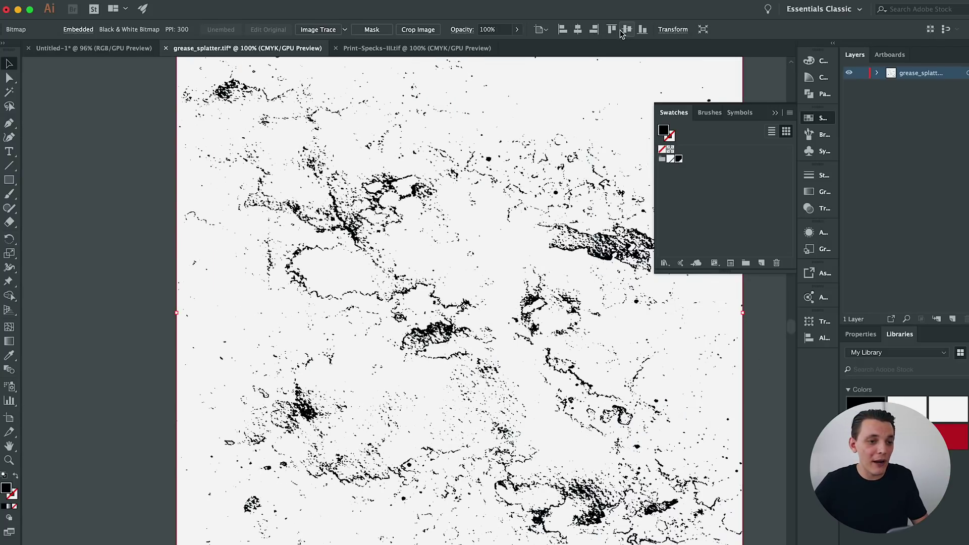
{"action": "left_click", "coordinate": [318, 30]}
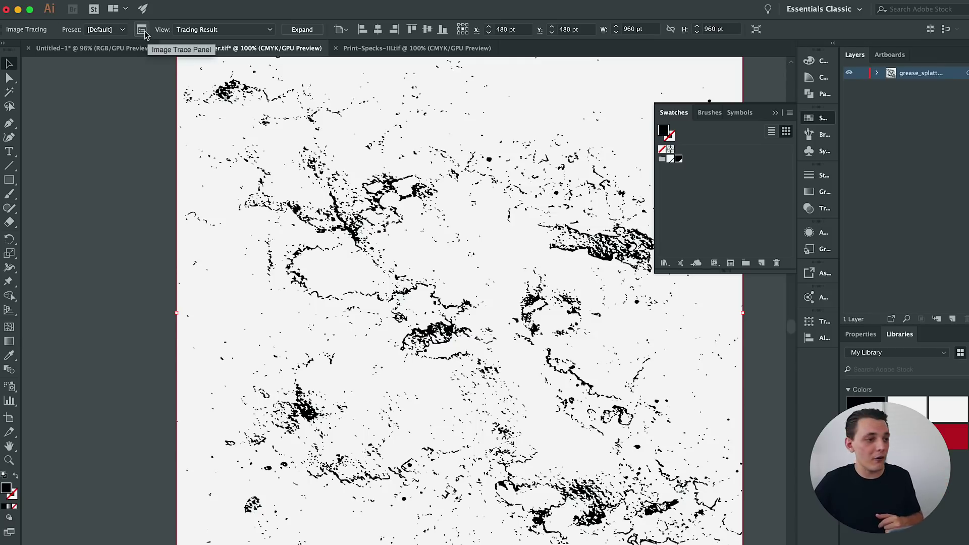
{"action": "left_click", "coordinate": [142, 31]}
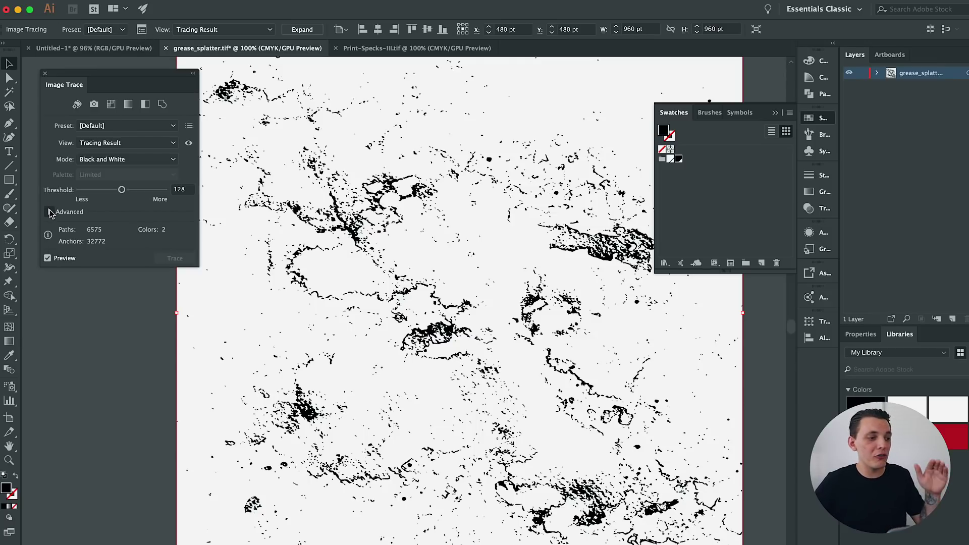
{"action": "left_click", "coordinate": [50, 212]}
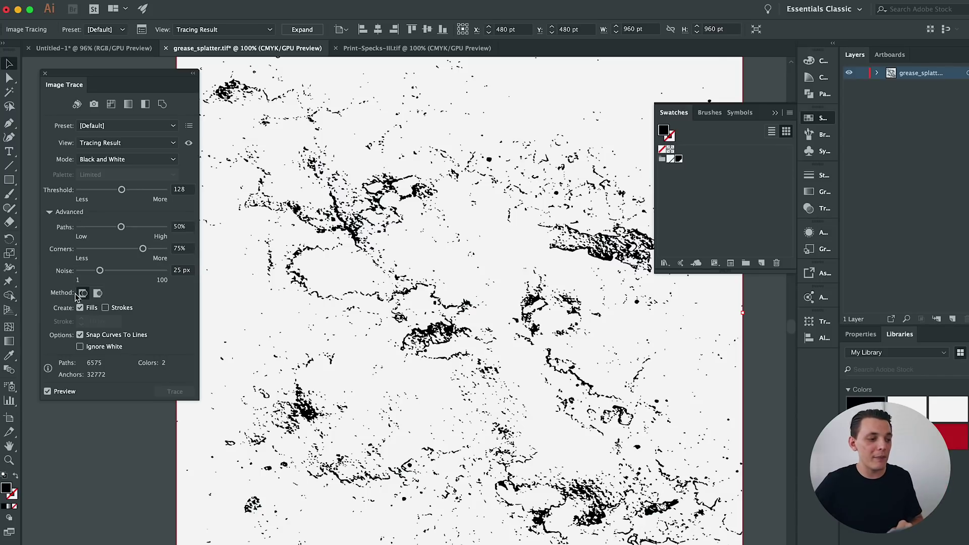
{"action": "left_click", "coordinate": [79, 347]}
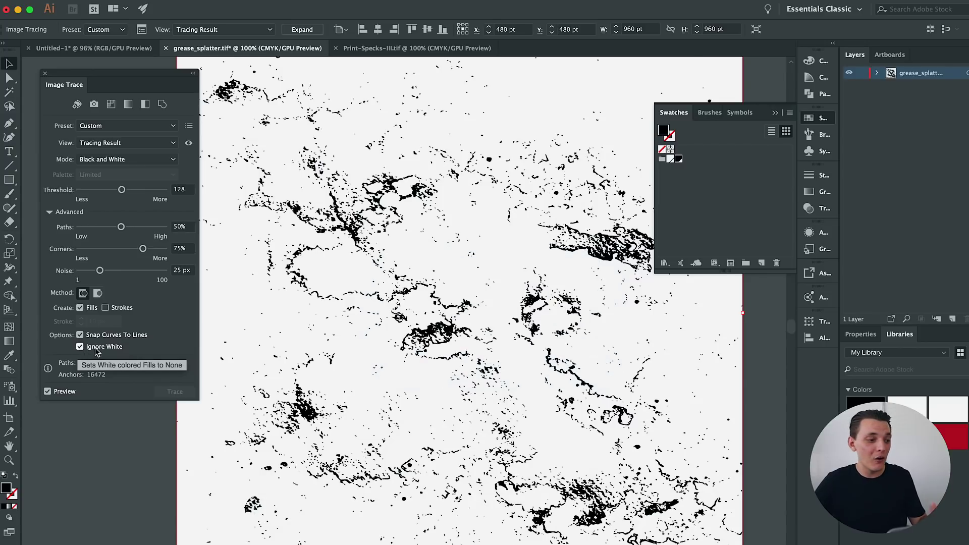
Step: Expand the splatter tracing into a vector group and deselect it
{"action": "left_click", "coordinate": [301, 29]}
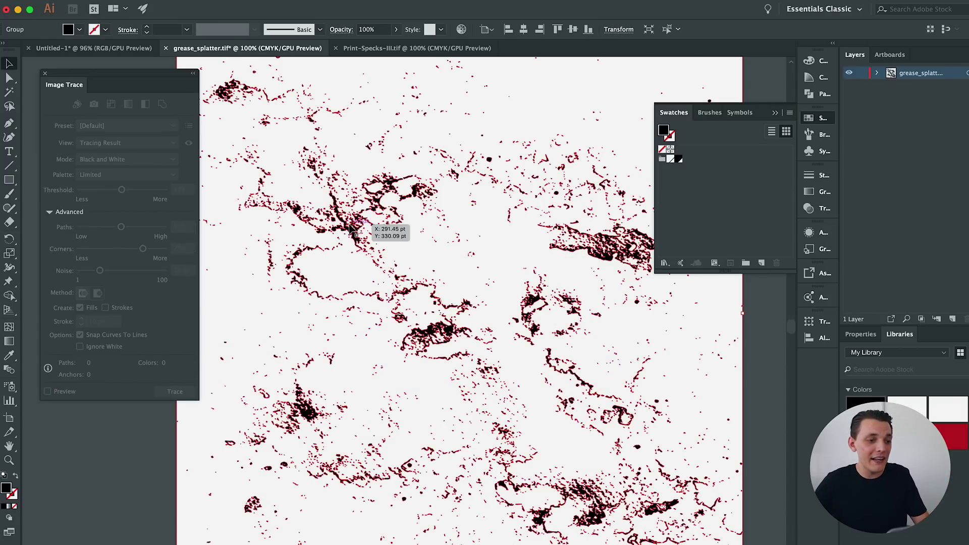
{"action": "scroll", "coordinate": [351, 228], "scroll_direction": "right", "scroll_amount": 5}
{"action": "scroll", "coordinate": [352, 228], "scroll_direction": "down", "scroll_amount": 1}
{"action": "mouse_move", "coordinate": [298, 210]}
{"action": "left_mouse_down"}
{"action": "mouse_move", "coordinate": [535, 244]}
{"action": "mouse_move", "coordinate": [575, 283]}
{"action": "left_mouse_up"}
{"action": "left_click", "coordinate": [716, 317]}
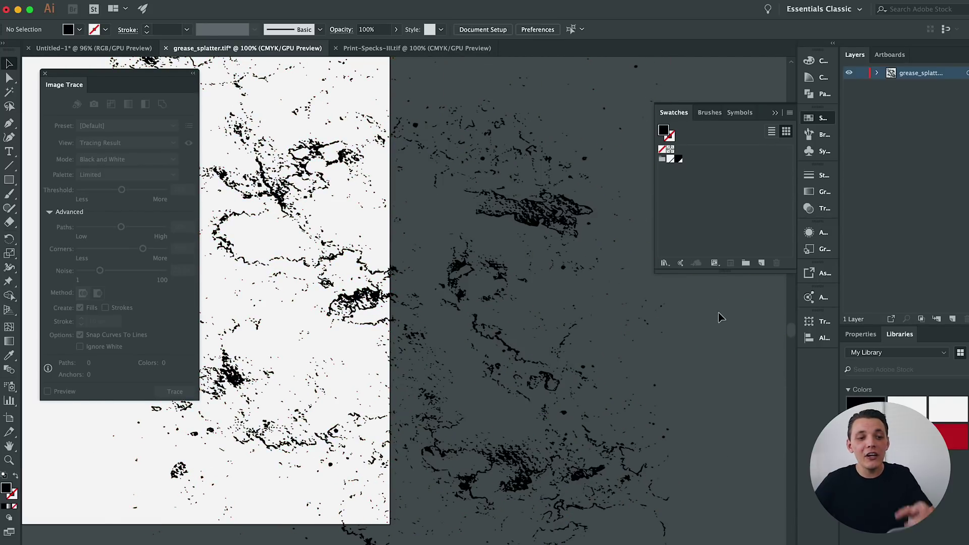
Step: Image-trace Print-Specks-III.tif with Ignore White, expand it, then go back to grease_splatter.tif
{"action": "left_click", "coordinate": [403, 48]}
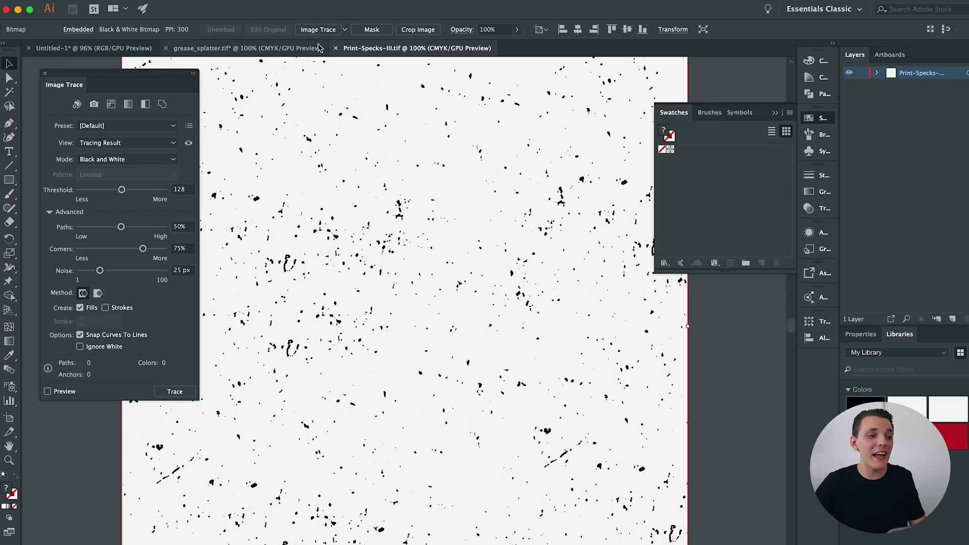
{"action": "left_click", "coordinate": [318, 30]}
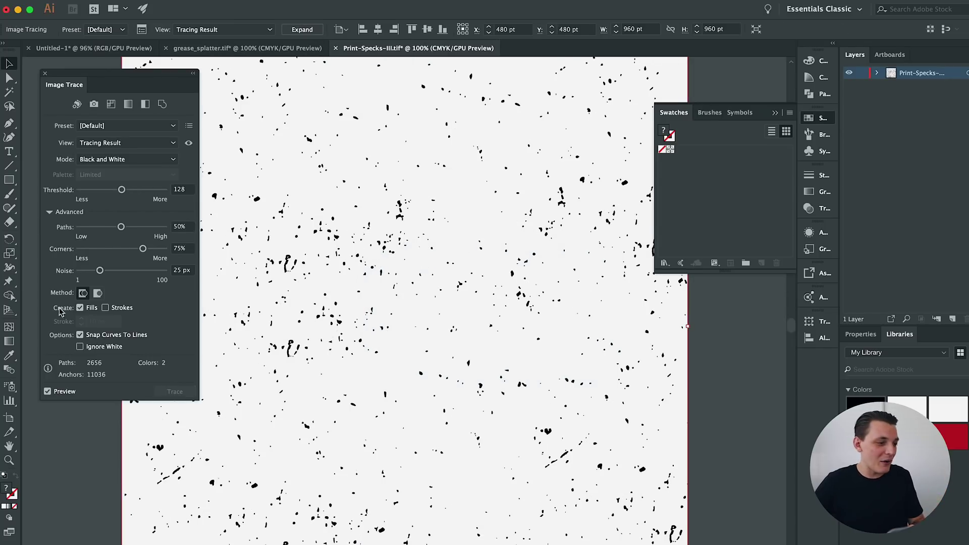
{"action": "left_click", "coordinate": [80, 347]}
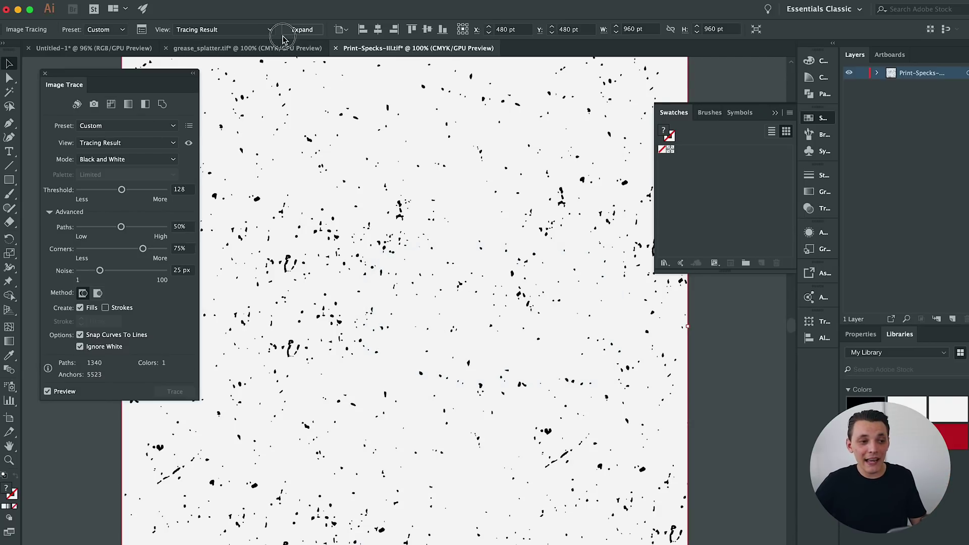
{"action": "left_click", "coordinate": [298, 30]}
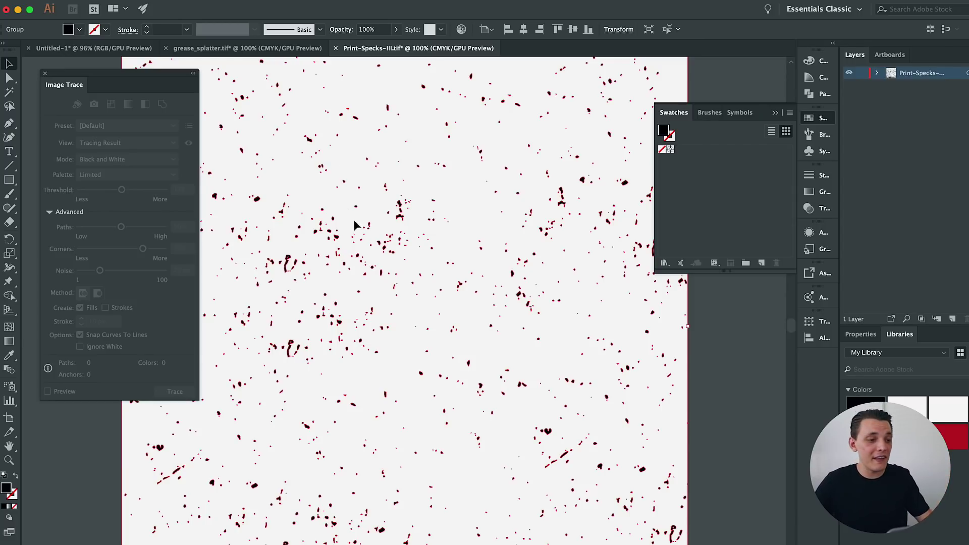
{"action": "left_click", "coordinate": [247, 48]}
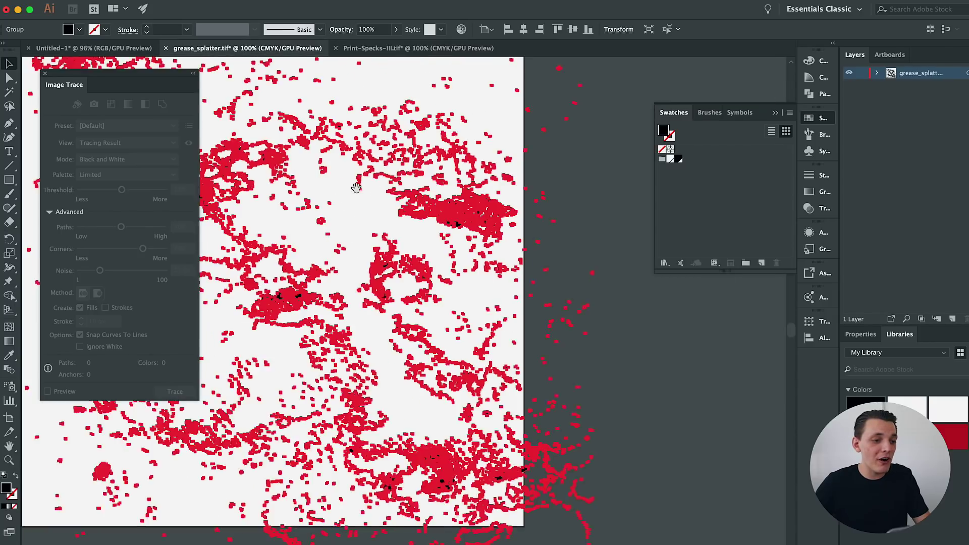
Step: Paste the traced grease splatter into the Untitled-1 bear artwork document
{"action": "left_click_drag", "start_coordinate": [356, 187], "coordinate": [462, 189]}
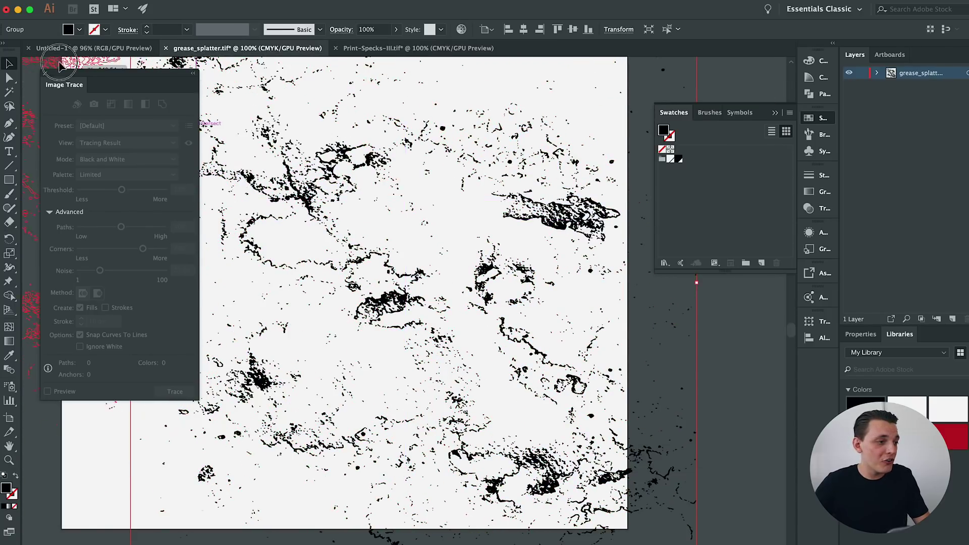
{"action": "left_click", "coordinate": [66, 48]}
{"action": "left_click", "coordinate": [122, 84]}
{"action": "key", "text": "ctrl+v"}
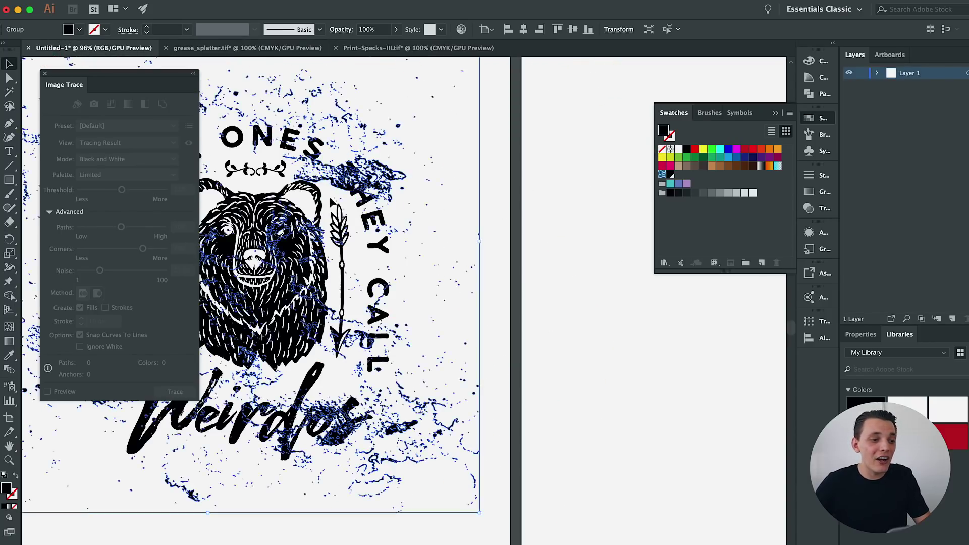
{"action": "left_click_drag", "start_coordinate": [348, 190], "coordinate": [540, 204]}
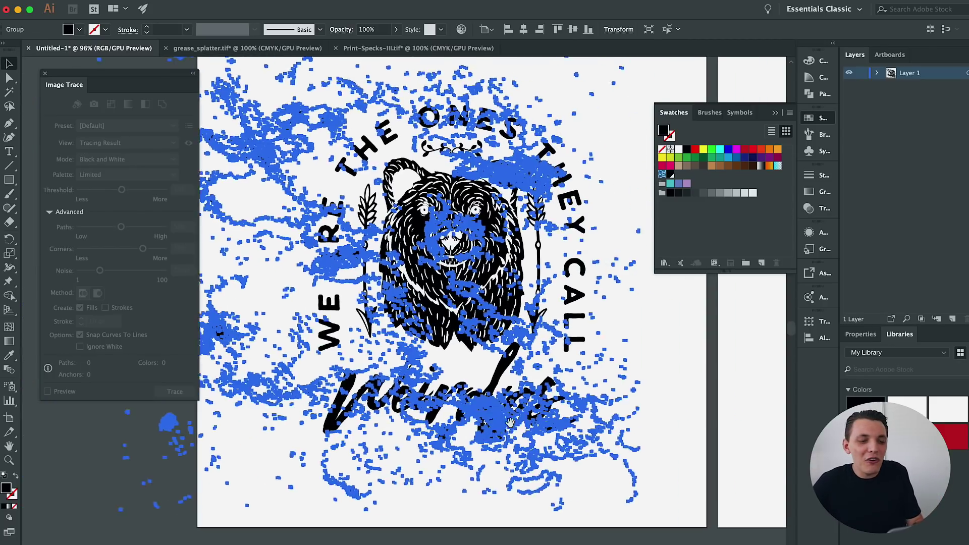
Step: Move the splatter over the bear, cut it out, and add a new Layer 2
{"action": "left_click", "coordinate": [546, 426]}
{"action": "mouse_move", "coordinate": [546, 426]}
{"action": "left_mouse_down"}
{"action": "mouse_move", "coordinate": [630, 434]}
{"action": "mouse_move", "coordinate": [564, 440]}
{"action": "left_mouse_up"}
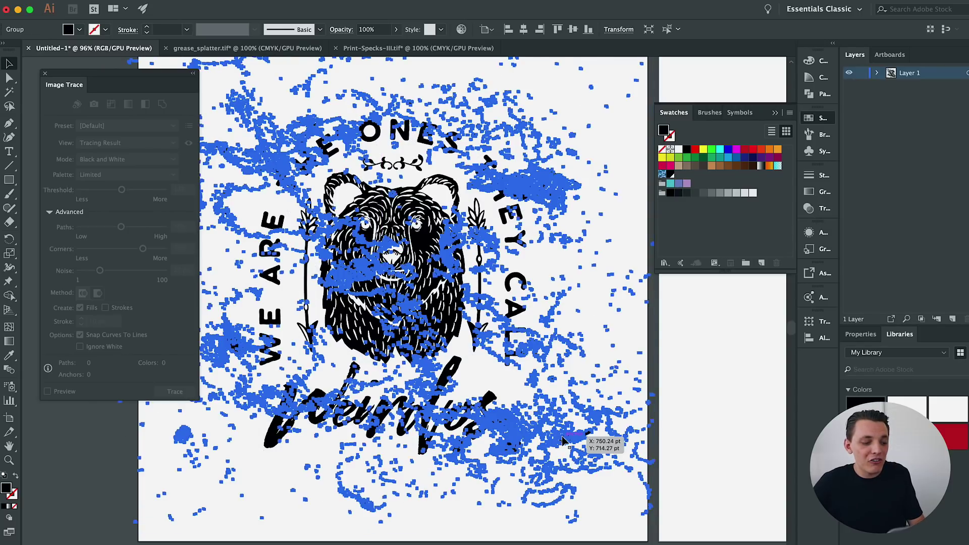
{"action": "key", "text": "Delete"}
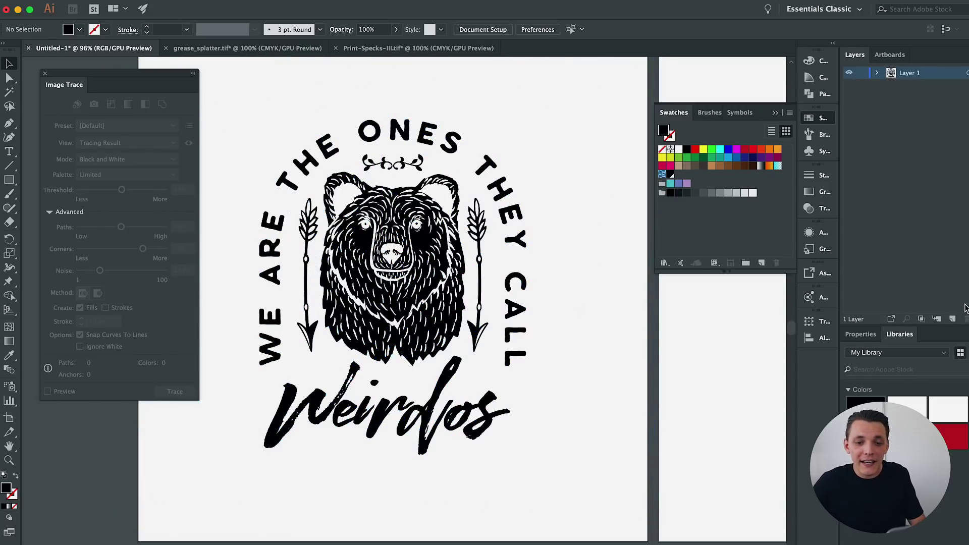
{"action": "left_click", "coordinate": [952, 319]}
Step: Paste the splatter in place on the new layer and rename it Texture 1
{"action": "left_click", "coordinate": [129, 0]}
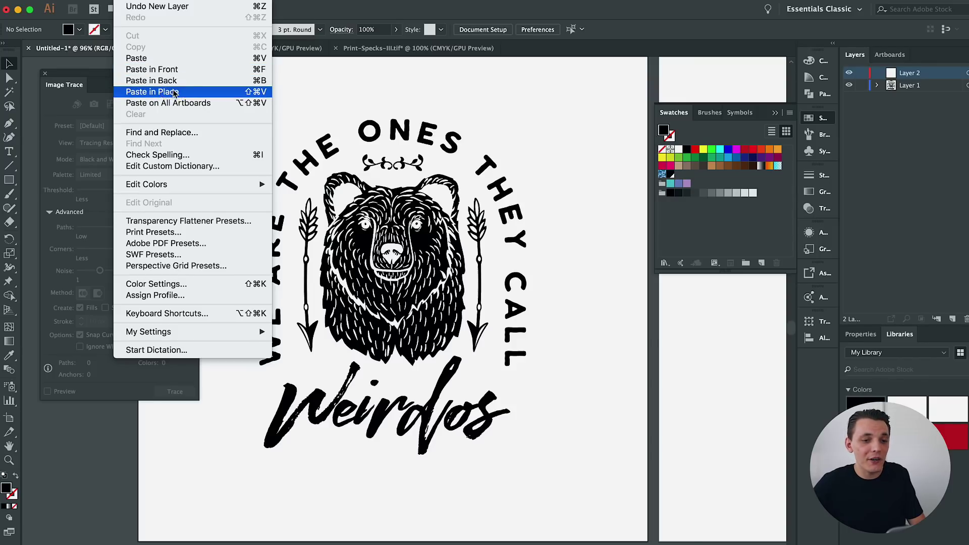
{"action": "left_click", "coordinate": [171, 91]}
{"action": "double_click", "coordinate": [910, 74]}
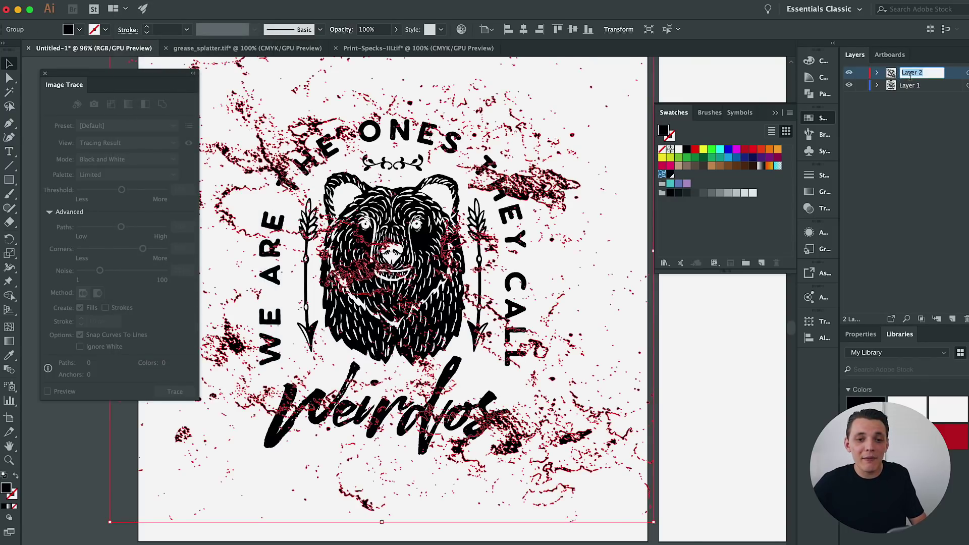
{"action": "type", "text": "Texture"}
{"action": "key", "text": "Return"}
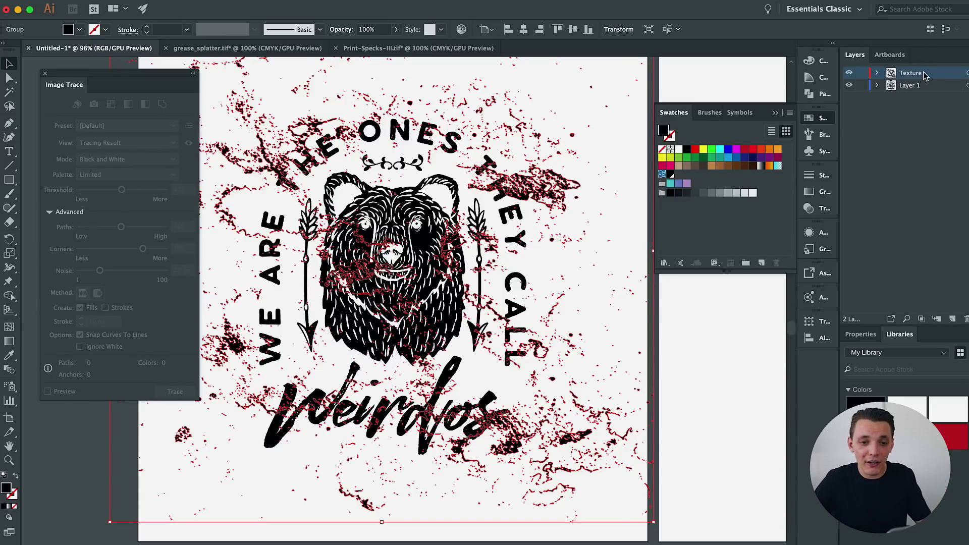
{"action": "left_click", "coordinate": [551, 188]}
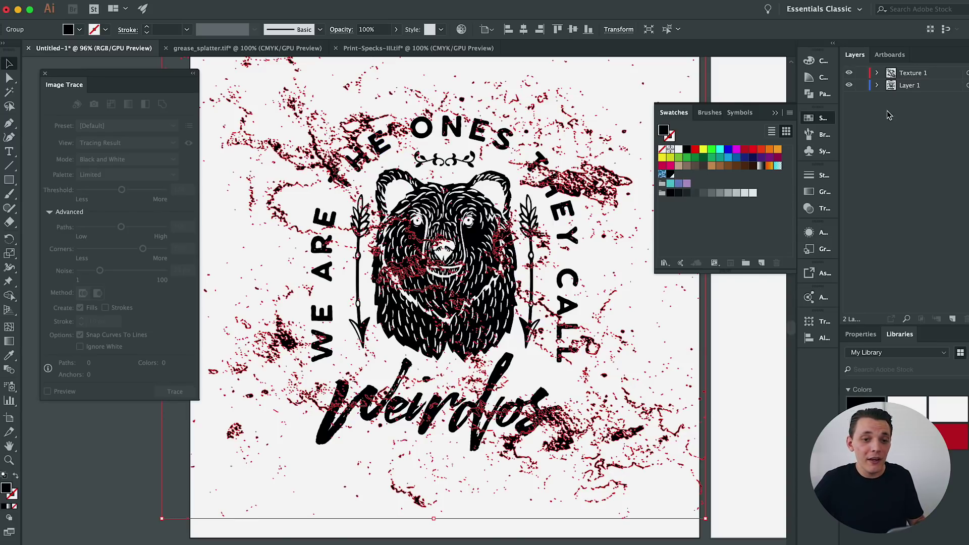
Step: Toggle Texture 1's visibility to compare, then nudge the splatter over the bear design
{"action": "left_click", "coordinate": [849, 74]}
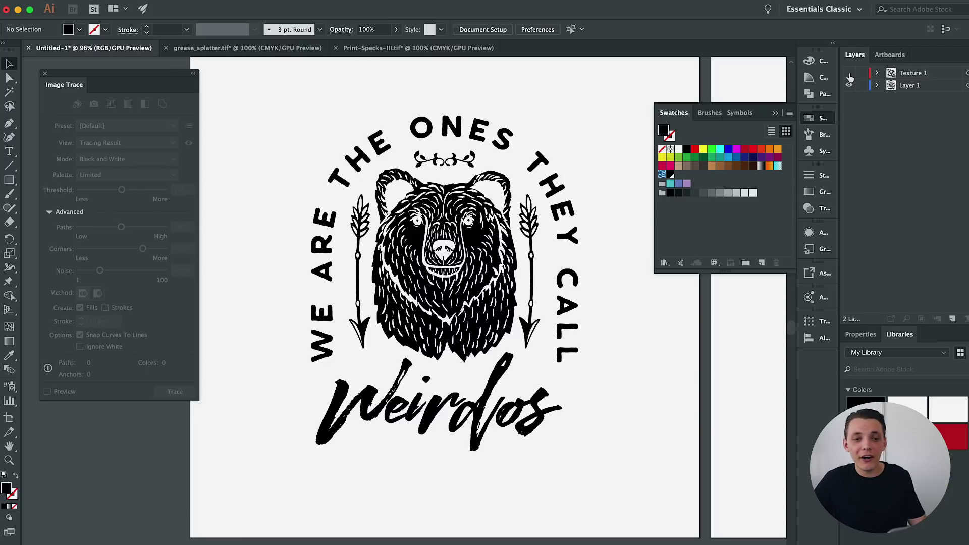
{"action": "left_click", "coordinate": [849, 74]}
{"action": "left_click_drag", "start_coordinate": [605, 151], "coordinate": [570, 157]}
{"action": "scroll", "coordinate": [586, 158], "scroll_direction": "right", "scroll_amount": 3}
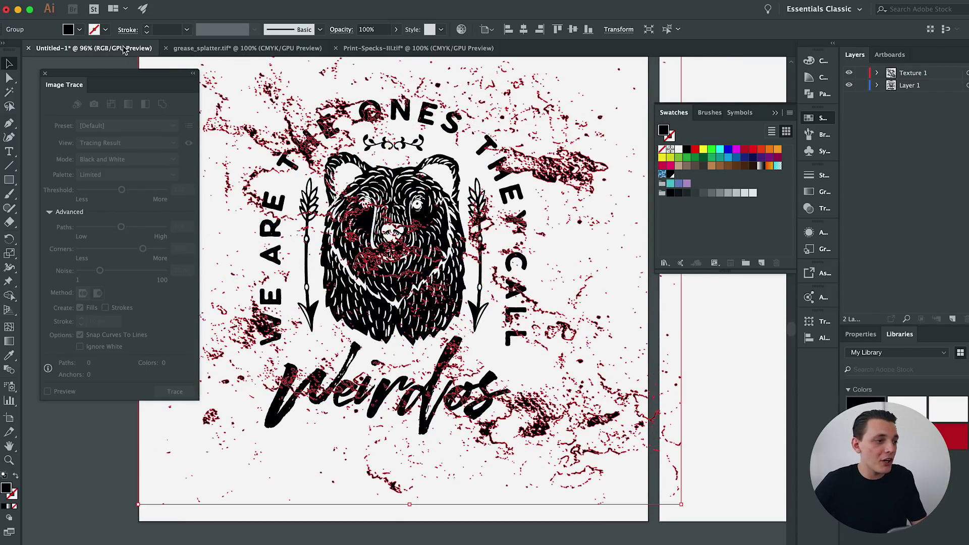
{"action": "left_click", "coordinate": [80, 30]}
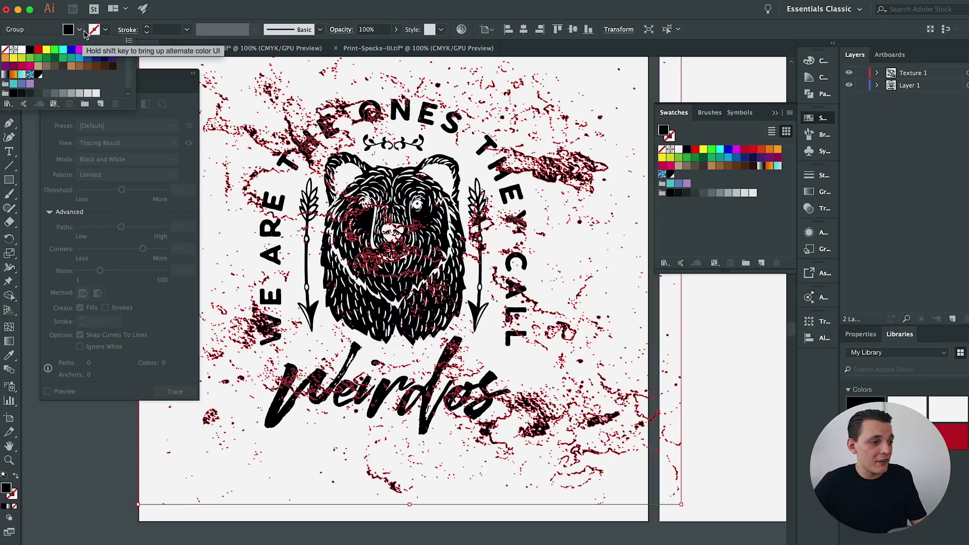
Step: Fill the splatter texture light grey and preview it over the bear
{"action": "left_click", "coordinate": [96, 94]}
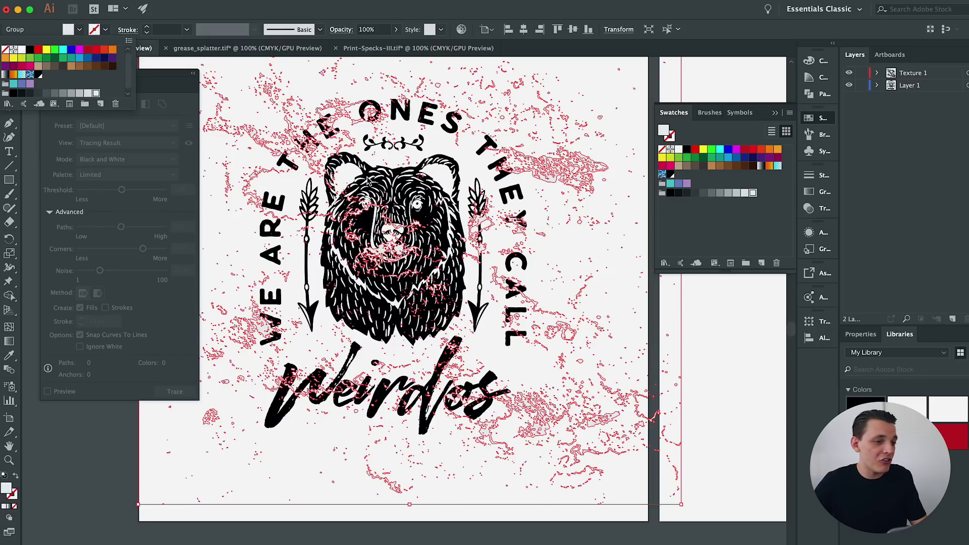
{"action": "key", "text": "Escape"}
{"action": "left_click", "coordinate": [705, 374]}
{"action": "scroll", "coordinate": [667, 365], "scroll_direction": "left", "scroll_amount": 3}
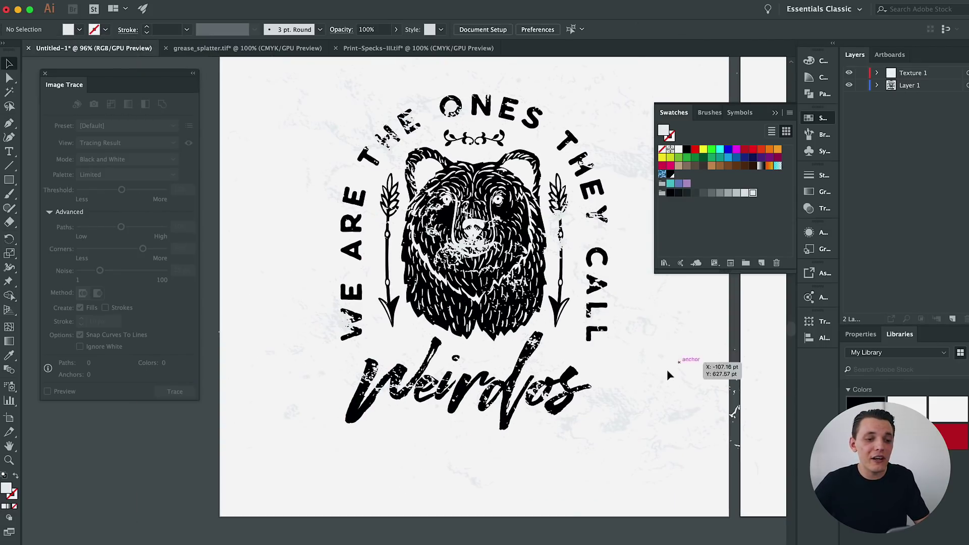
{"action": "left_click", "coordinate": [656, 406]}
{"action": "left_click", "coordinate": [80, 30]}
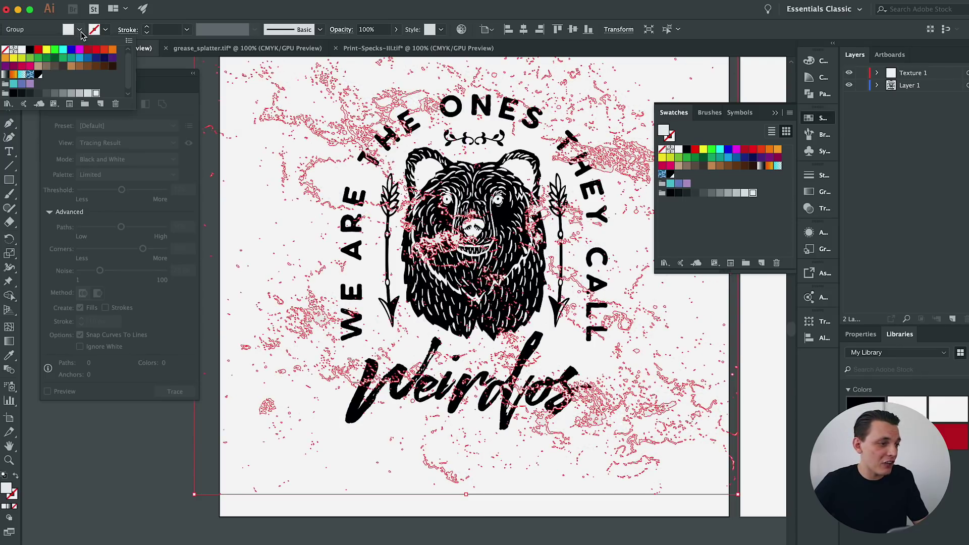
{"action": "key", "text": "Escape"}
{"action": "scroll", "coordinate": [683, 511], "scroll_direction": "right", "scroll_amount": 3}
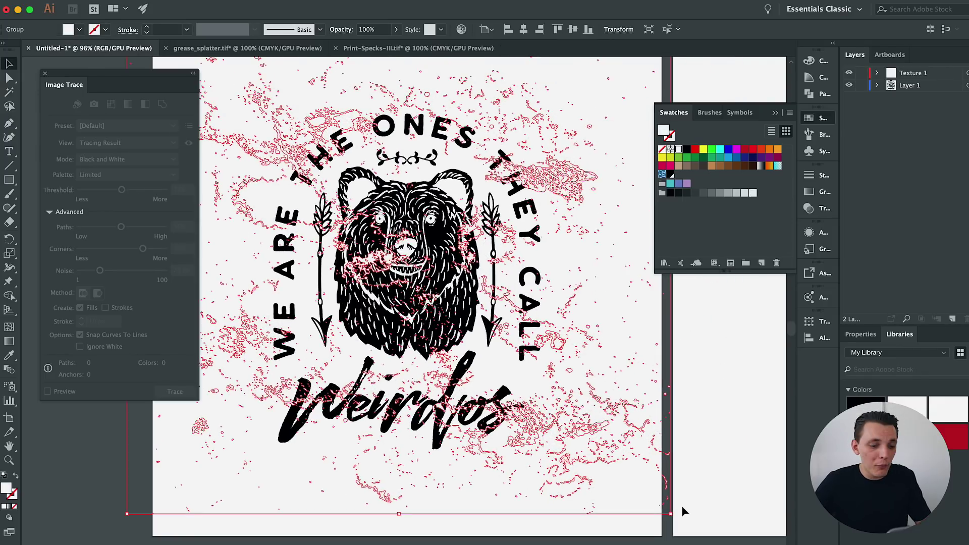
Step: Scale the texture down and rotate it about 19° across the bear and lettering
{"action": "left_click_drag", "start_coordinate": [671, 513], "coordinate": [519, 502]}
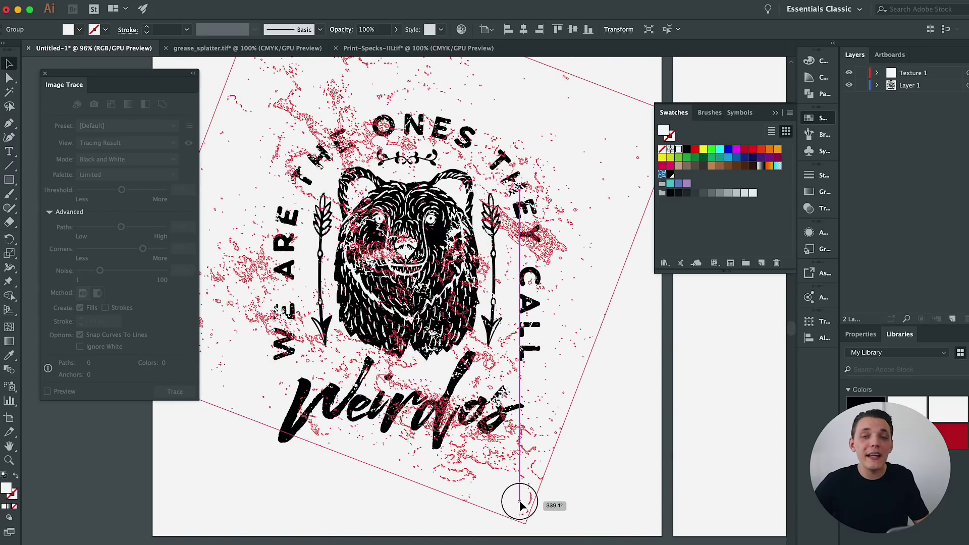
{"action": "left_click", "coordinate": [588, 483]}
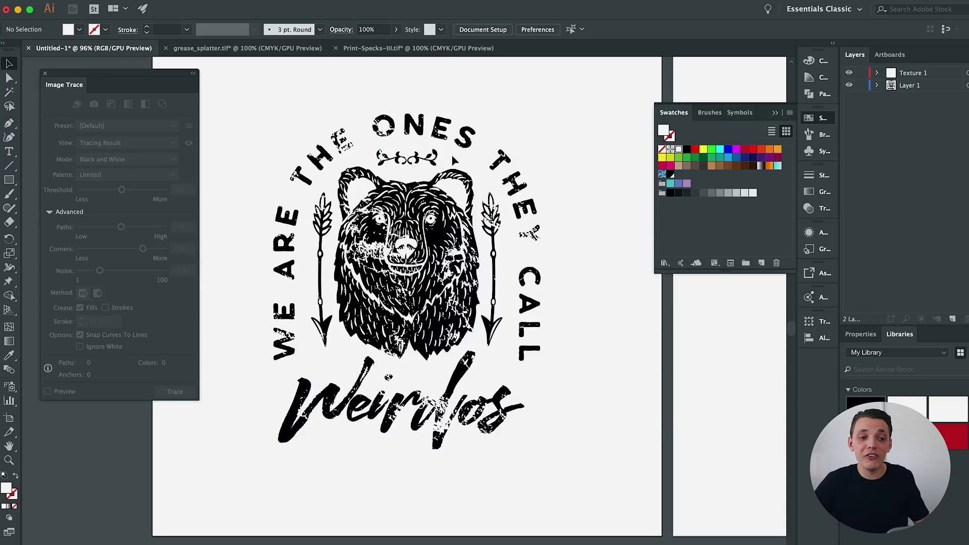
{"action": "left_click", "coordinate": [591, 157]}
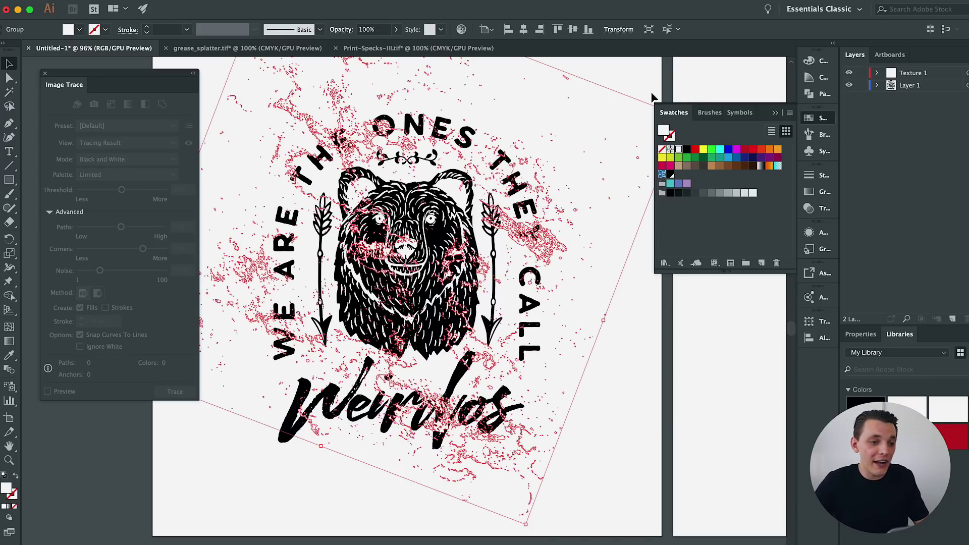
{"action": "left_click_drag", "start_coordinate": [519, 524], "coordinate": [585, 343]}
{"action": "left_click", "coordinate": [643, 401]}
{"action": "scroll", "coordinate": [653, 429], "scroll_direction": "left", "scroll_amount": 2}
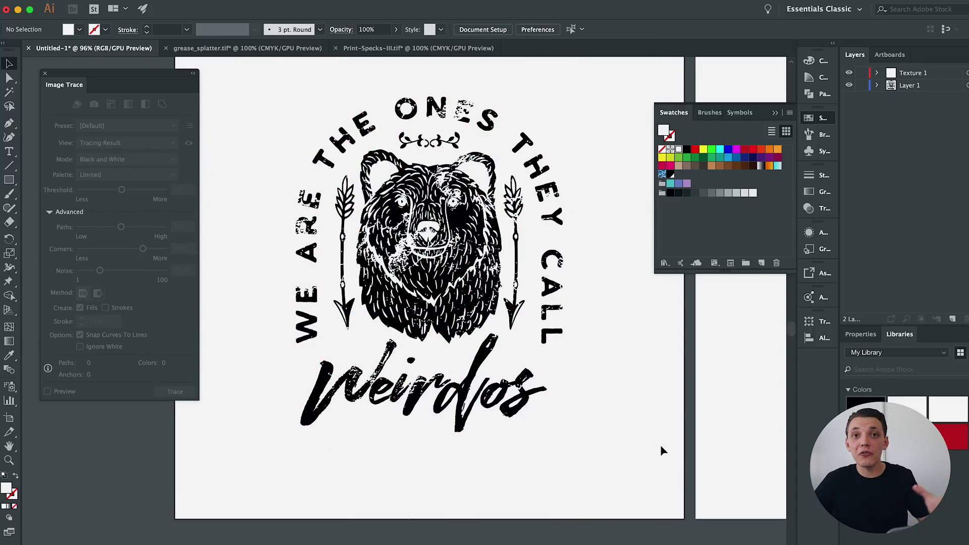
Step: Add another layer and name it Texture 2
{"action": "left_click", "coordinate": [920, 89]}
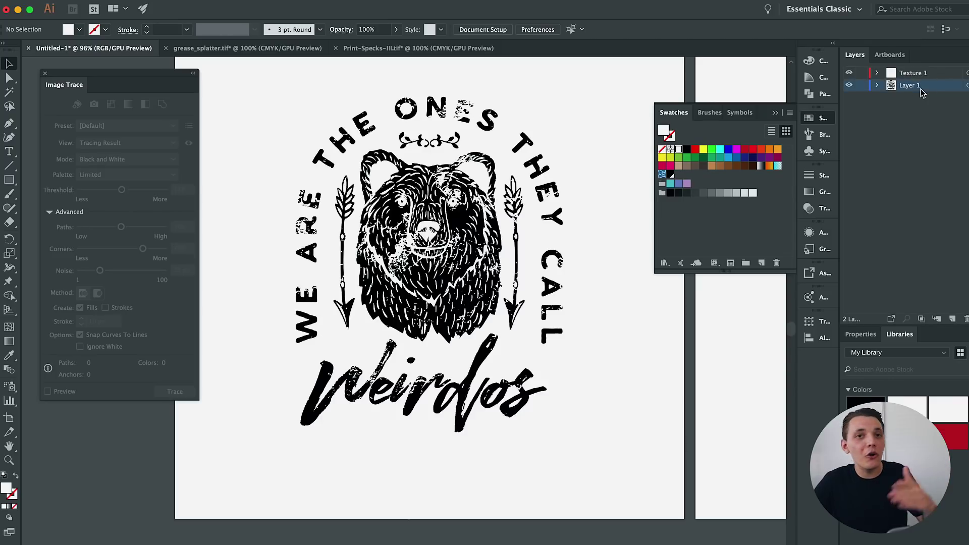
{"action": "left_click", "coordinate": [952, 319]}
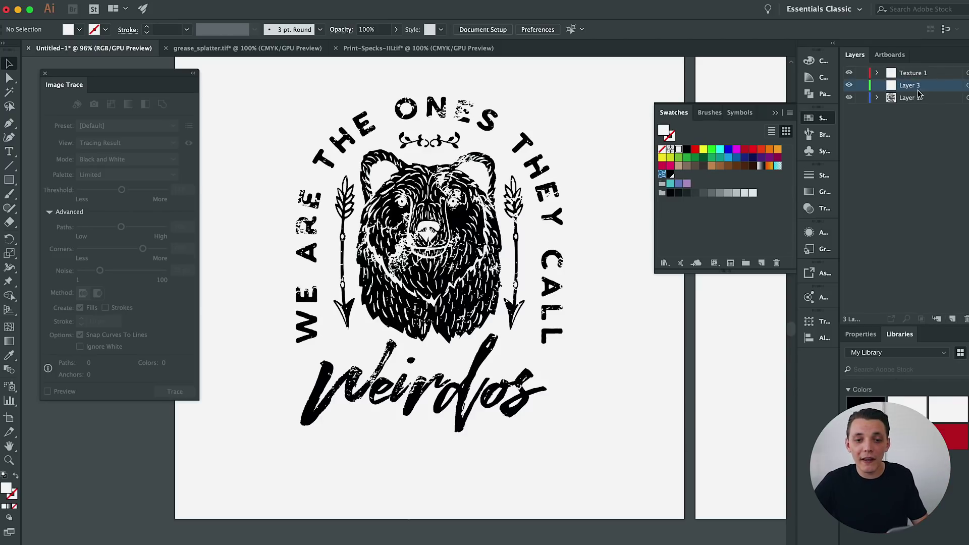
{"action": "double_click", "coordinate": [913, 85]}
{"action": "key", "text": "BackSpace"}
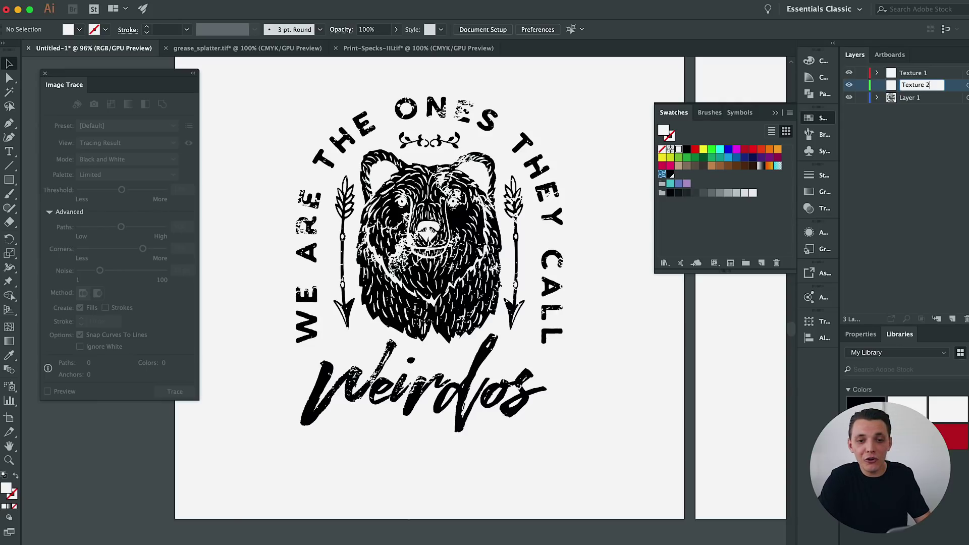
{"action": "key", "text": "Return"}
{"action": "left_click", "coordinate": [913, 108]}
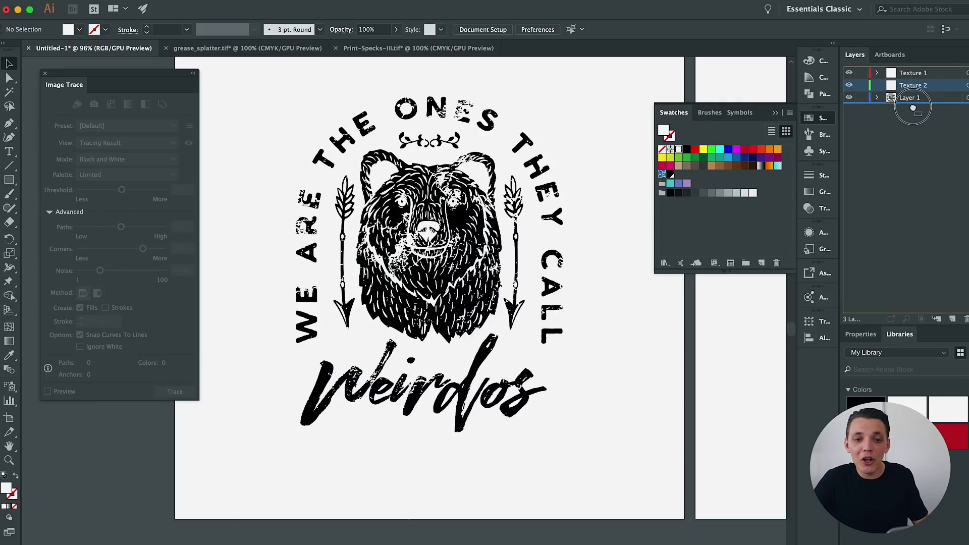
Step: Move Layer 1 above Texture 2 and rename it Design
{"action": "left_click_drag", "start_coordinate": [913, 101], "coordinate": [914, 90]}
{"action": "double_click", "coordinate": [914, 85]}
{"action": "type", "text": "Desi"}
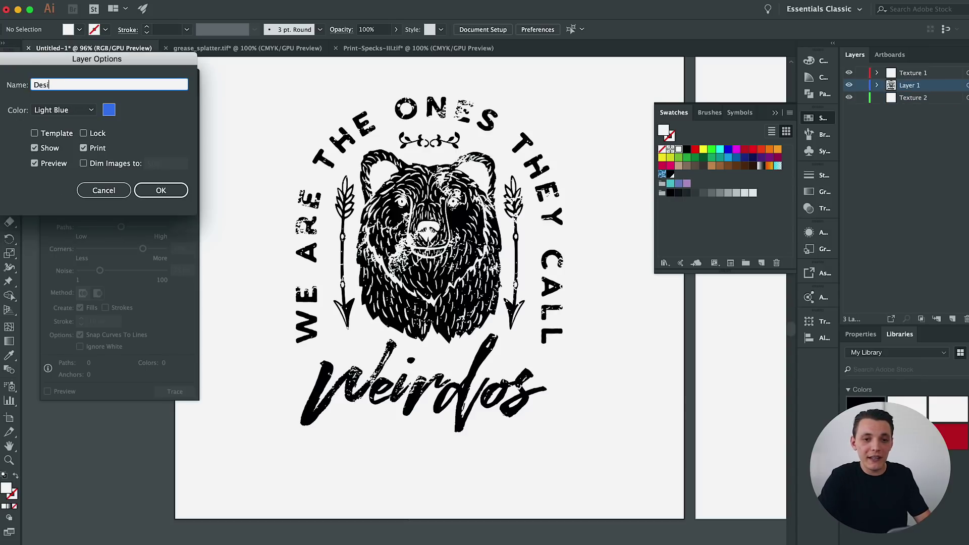
{"action": "type", "text": "gn"}
{"action": "key", "text": "Return"}
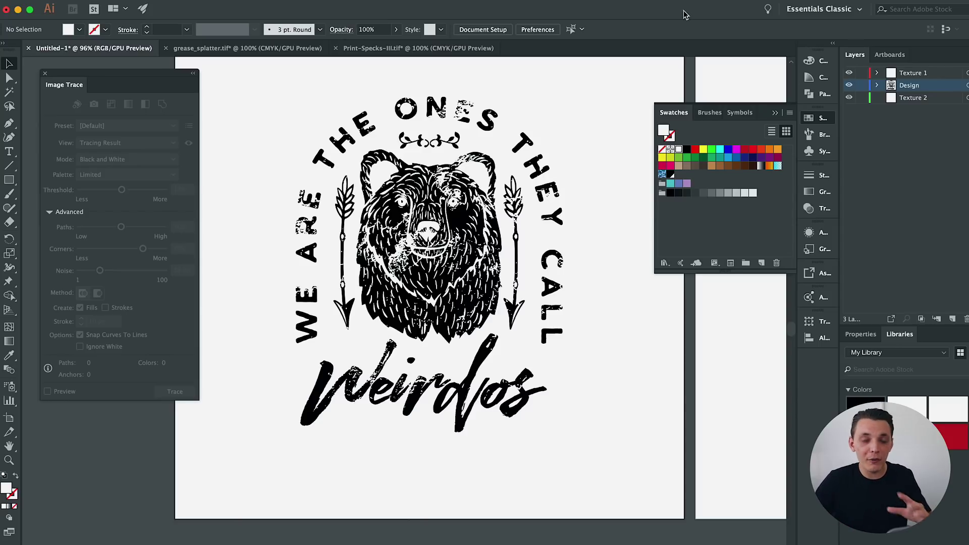
Step: Bring the traced specks from Print-Specks-III.tif onto the Texture 2 layer of the bear document
{"action": "left_click", "coordinate": [413, 48]}
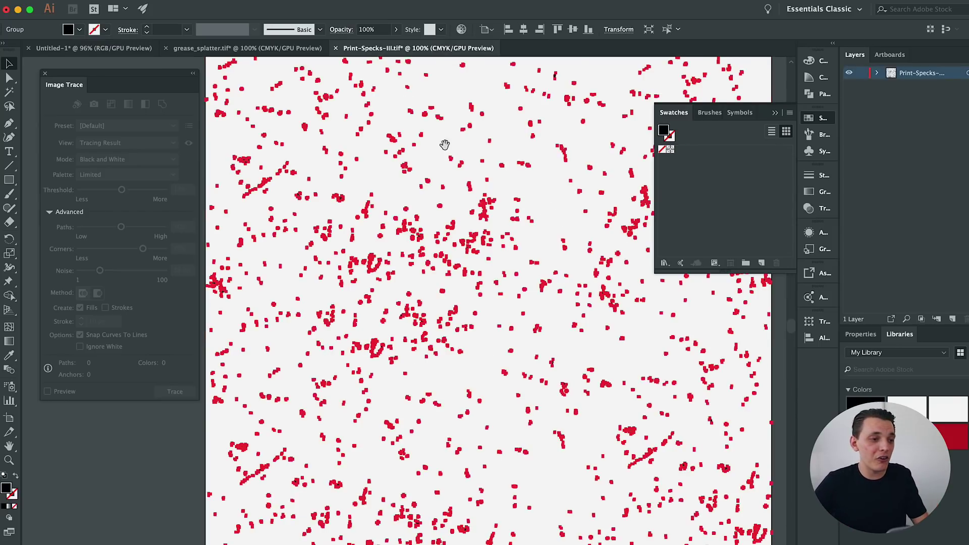
{"action": "left_click_drag", "start_coordinate": [443, 145], "coordinate": [488, 139]}
{"action": "left_click_drag", "start_coordinate": [290, 143], "coordinate": [886, 129]}
{"action": "left_click", "coordinate": [908, 97]}
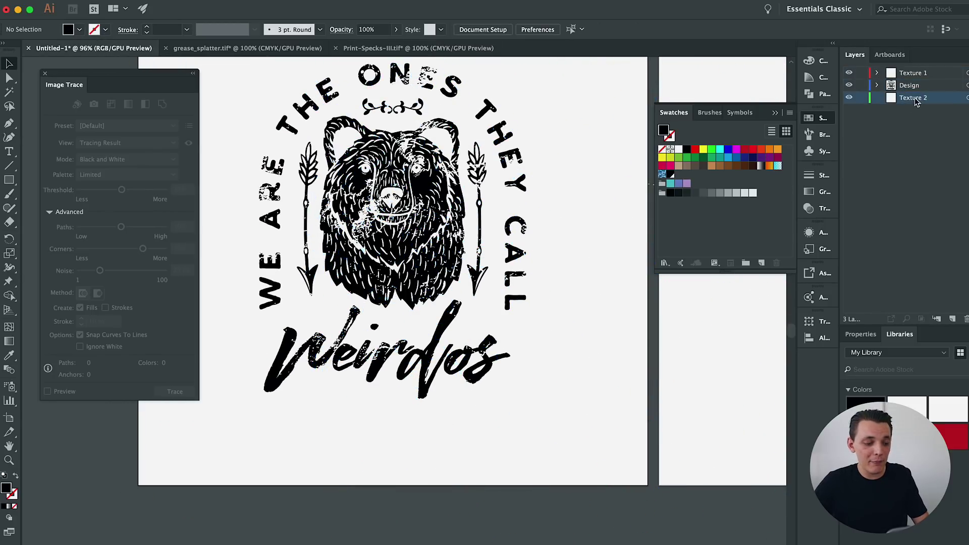
{"action": "key", "text": "super+v"}
{"action": "left_click_drag", "start_coordinate": [597, 233], "coordinate": [663, 256]}
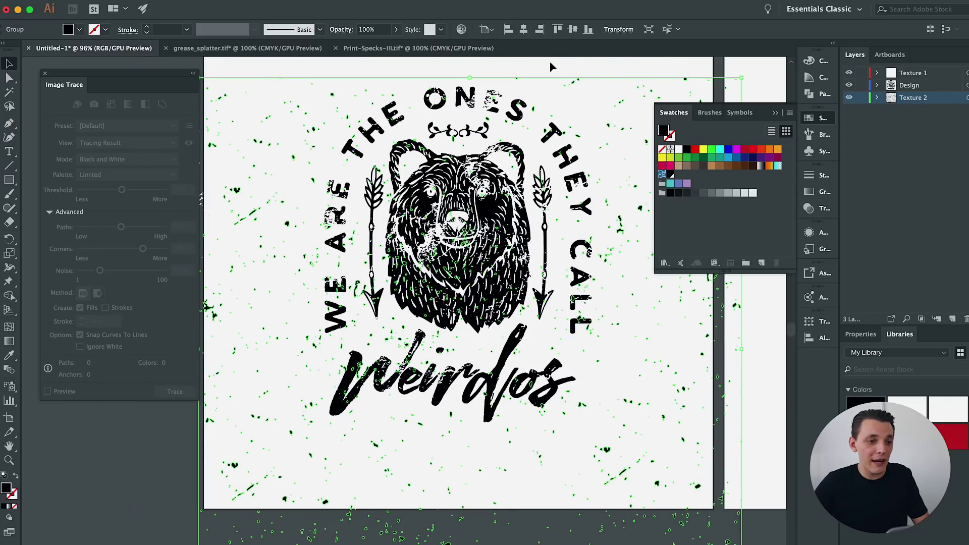
Step: Rotate and enlarge the speckle group so it surrounds the bear badge
{"action": "left_click_drag", "start_coordinate": [730, 541], "coordinate": [673, 449]}
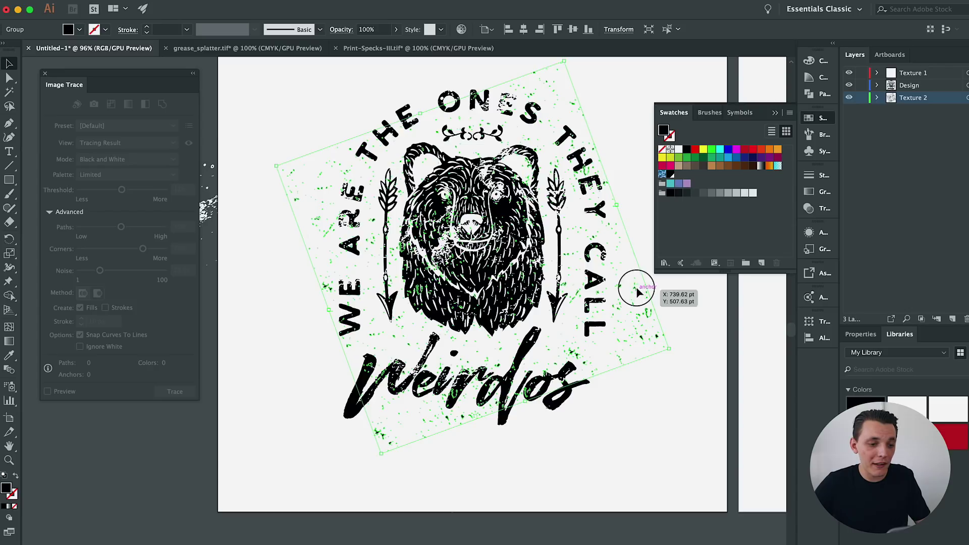
{"action": "left_click_drag", "start_coordinate": [635, 287], "coordinate": [687, 347]}
{"action": "left_click", "coordinate": [683, 398]}
{"action": "left_click_drag", "start_coordinate": [683, 398], "coordinate": [622, 407]}
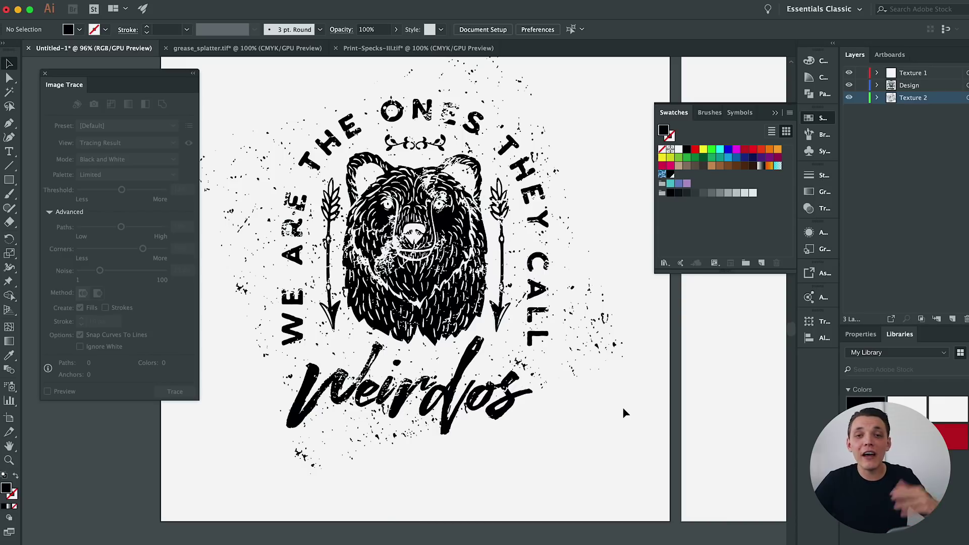
{"action": "left_click", "coordinate": [209, 246]}
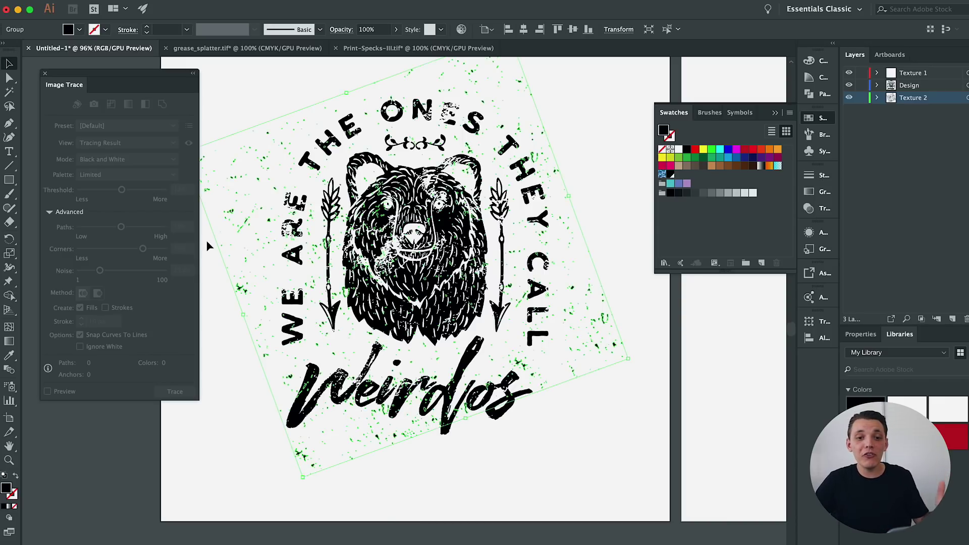
Step: With an enlarged Eraser, remove the specks right of THEY CALL and along the artwork's left edge
{"action": "left_click", "coordinate": [9, 222]}
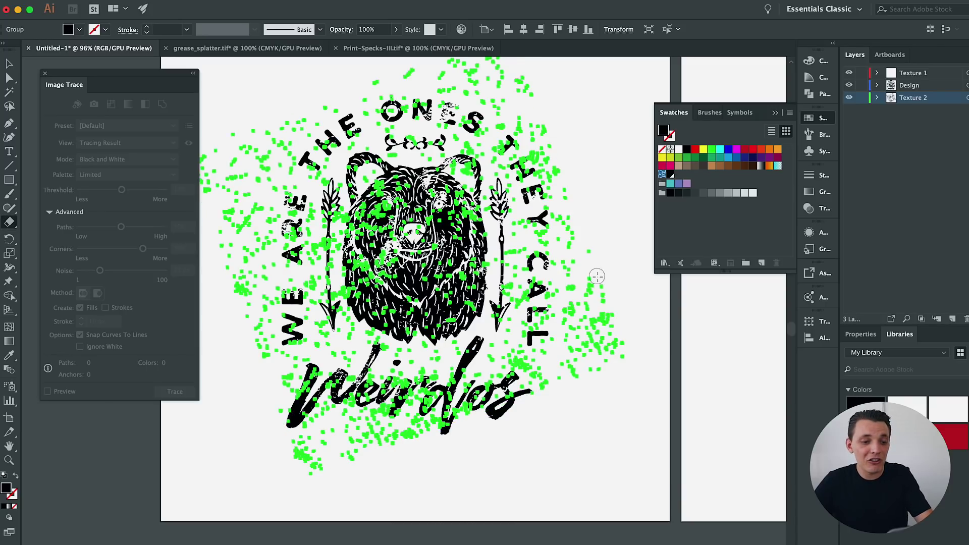
{"action": "key", "text": "bracketright"}
{"action": "key", "text": "bracketright"}
{"action": "key", "text": "bracketright"}
{"action": "key", "text": "bracketright"}
{"action": "key", "text": "bracketright"}
{"action": "key", "text": "bracketright"}
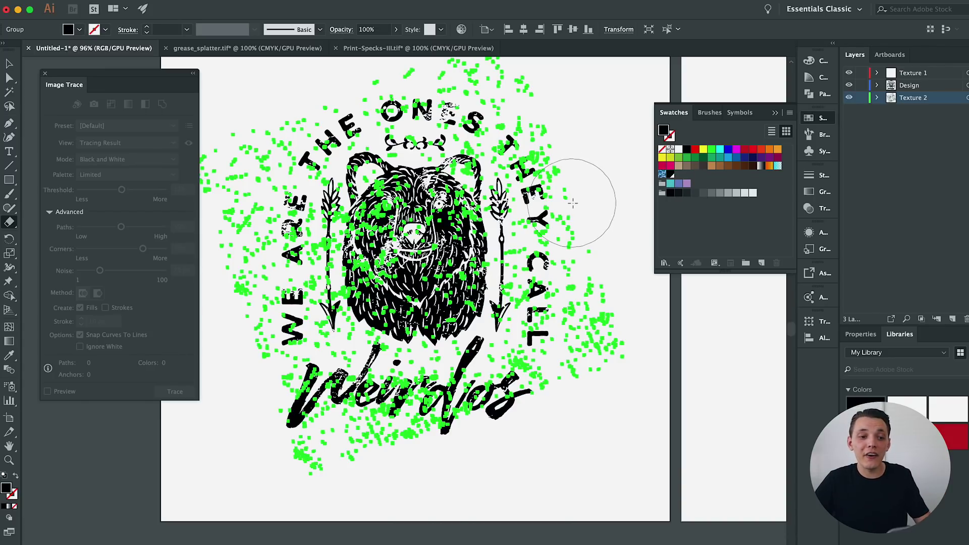
{"action": "left_click_drag", "start_coordinate": [579, 209], "coordinate": [541, 201]}
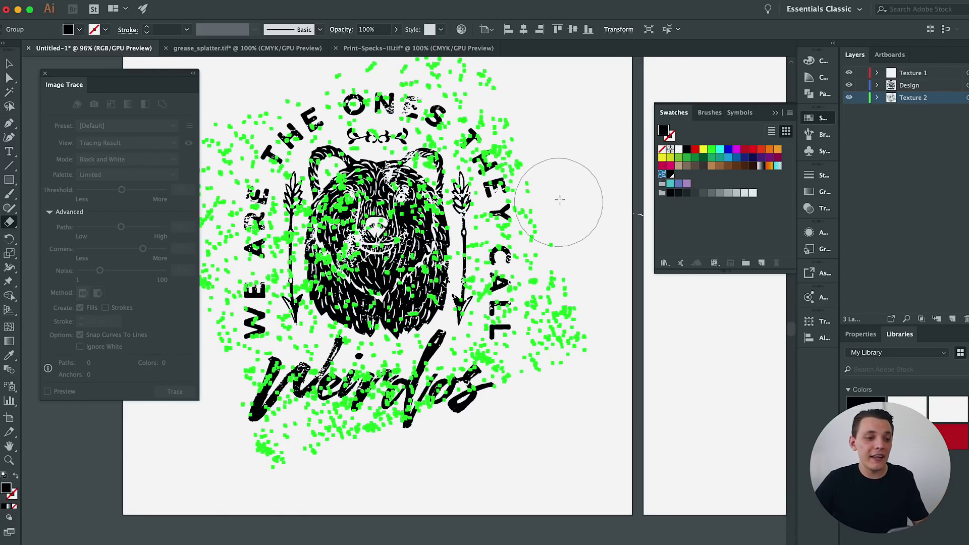
{"action": "key", "text": "bracketright"}
{"action": "key", "text": "bracketright"}
{"action": "key", "text": "bracketright"}
{"action": "key", "text": "bracketright"}
{"action": "left_click_drag", "start_coordinate": [556, 162], "coordinate": [550, 383]}
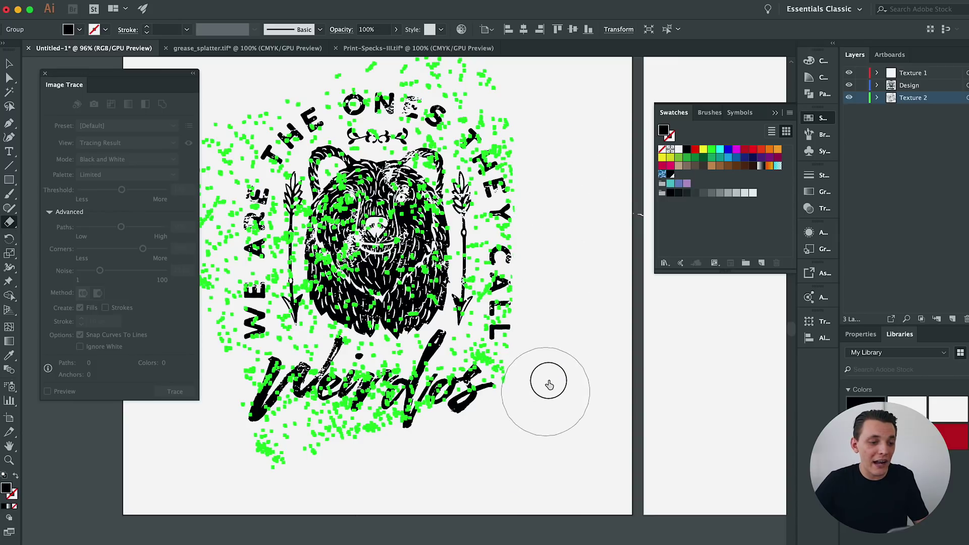
{"action": "scroll", "coordinate": [575, 232], "scroll_direction": "up", "scroll_amount": 4}
{"action": "scroll", "coordinate": [575, 232], "scroll_direction": "left", "scroll_amount": 2}
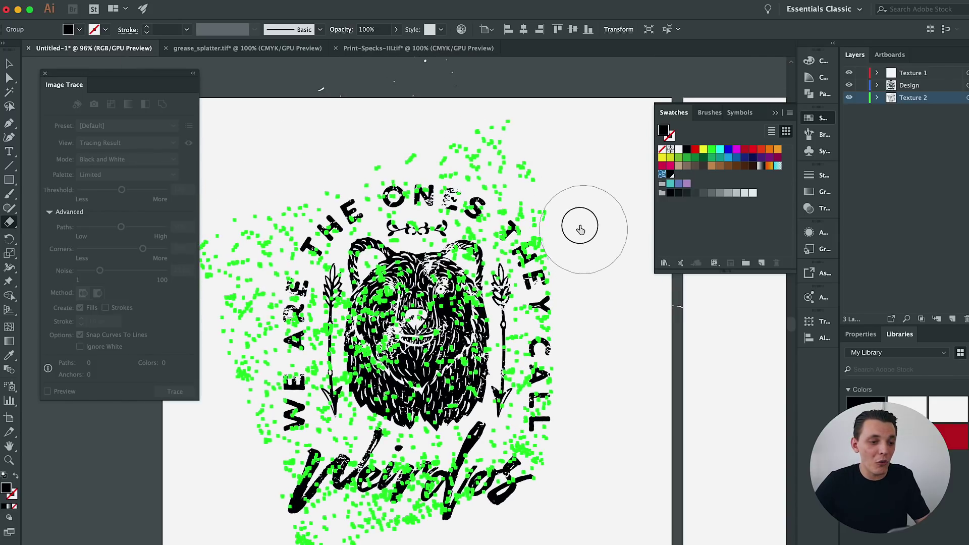
{"action": "scroll", "coordinate": [553, 201], "scroll_direction": "left", "scroll_amount": 6}
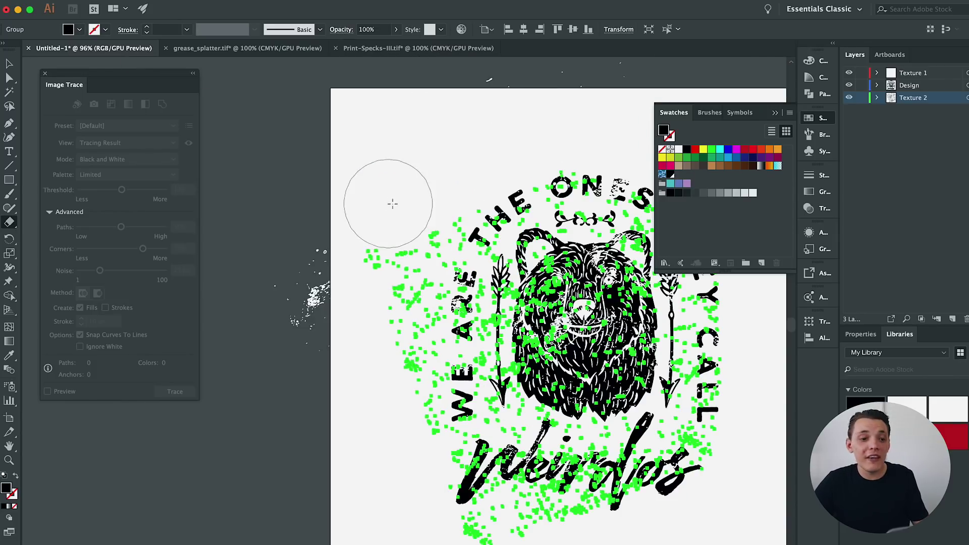
{"action": "mouse_move", "coordinate": [439, 195]}
{"action": "left_mouse_down"}
{"action": "mouse_move", "coordinate": [394, 261]}
{"action": "mouse_move", "coordinate": [388, 304]}
{"action": "mouse_move", "coordinate": [408, 254]}
{"action": "mouse_move", "coordinate": [396, 440]}
{"action": "mouse_move", "coordinate": [395, 391]}
{"action": "left_mouse_up"}
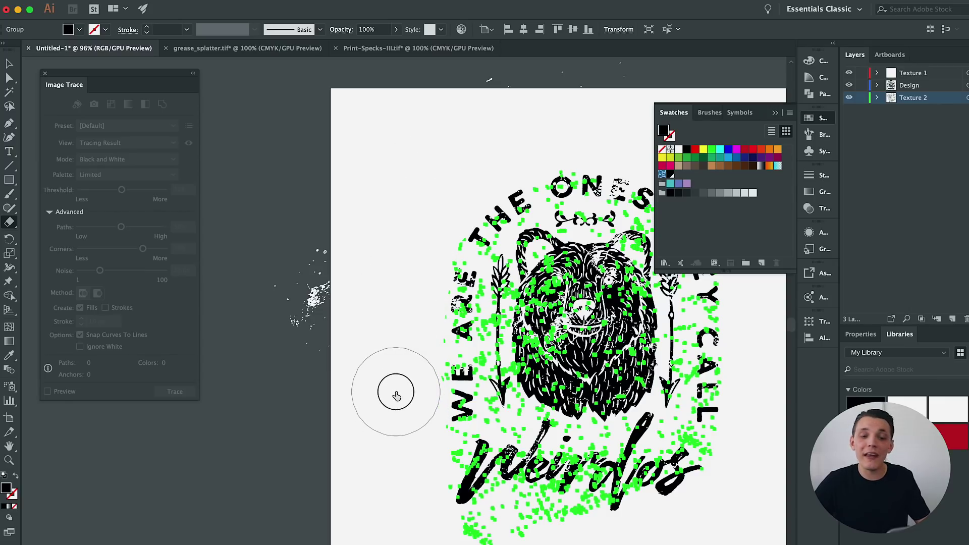
{"action": "scroll", "coordinate": [412, 433], "scroll_direction": "down", "scroll_amount": 7}
{"action": "scroll", "coordinate": [411, 433], "scroll_direction": "right", "scroll_amount": 2}
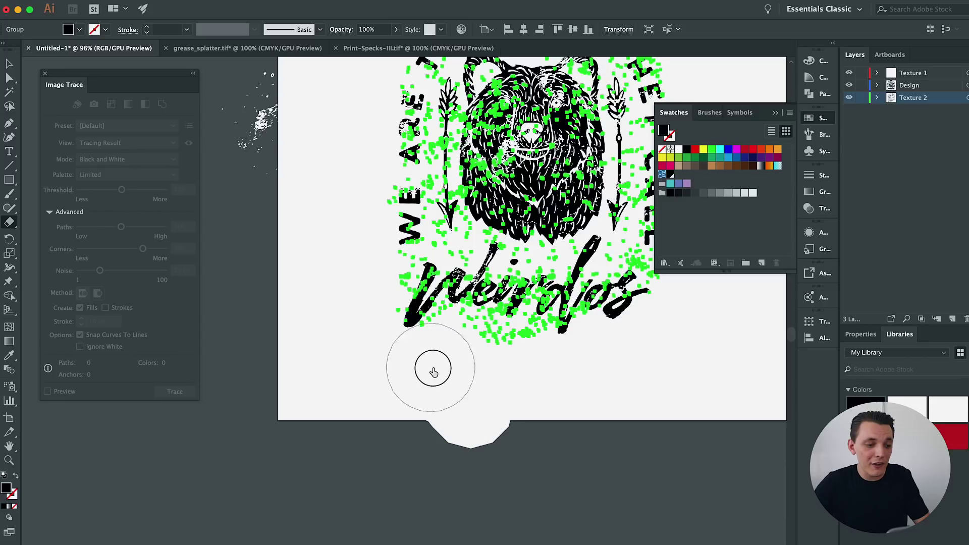
{"action": "scroll", "coordinate": [454, 398], "scroll_direction": "up", "scroll_amount": 4}
{"action": "scroll", "coordinate": [454, 399], "scroll_direction": "right", "scroll_amount": 2}
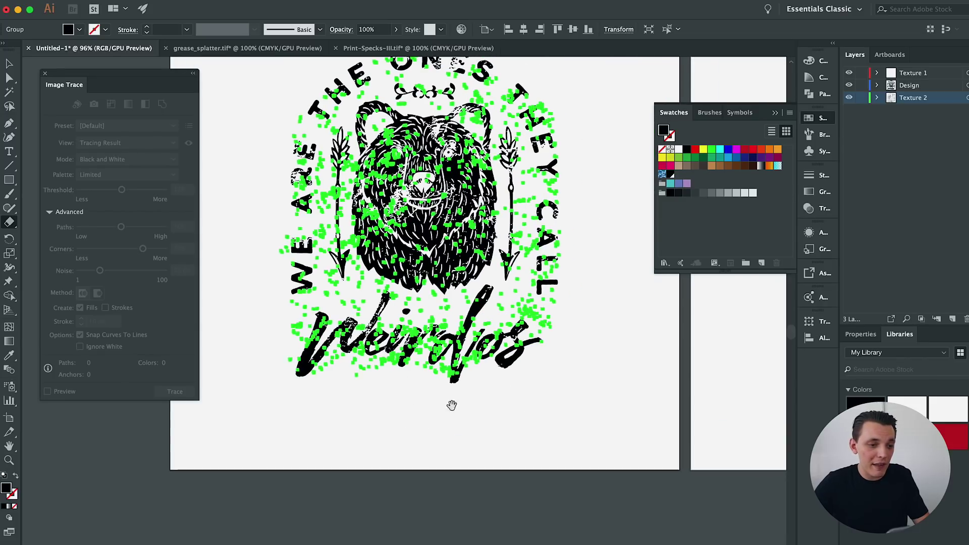
Step: Deselect to check the trimmed specks and return to the Selection tool
{"action": "key", "text": "a"}
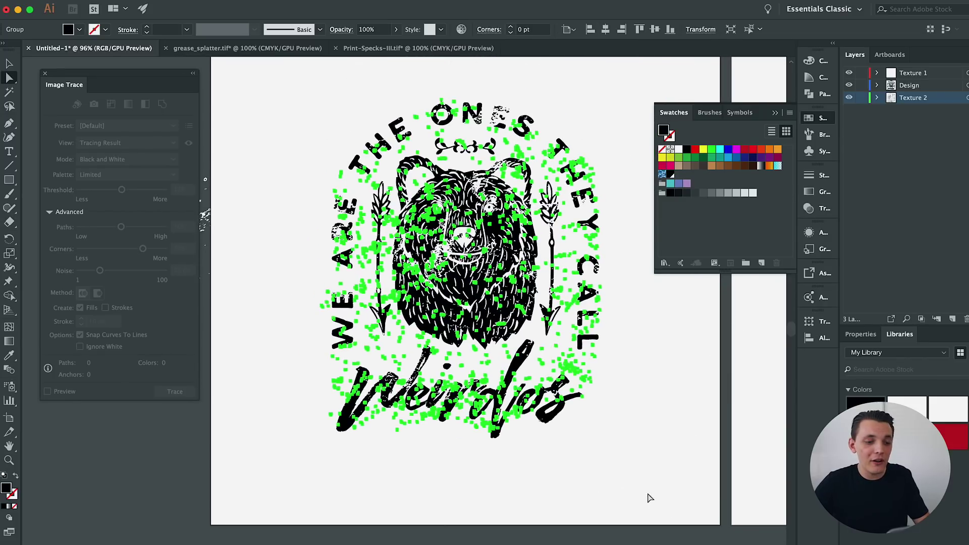
{"action": "left_click", "coordinate": [649, 499]}
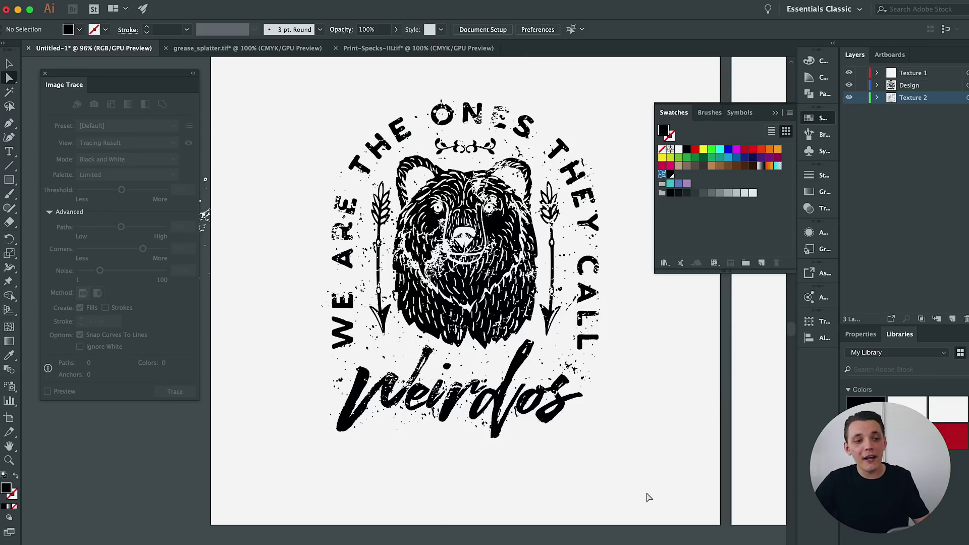
{"action": "scroll", "coordinate": [619, 483], "scroll_direction": "up", "scroll_amount": 1}
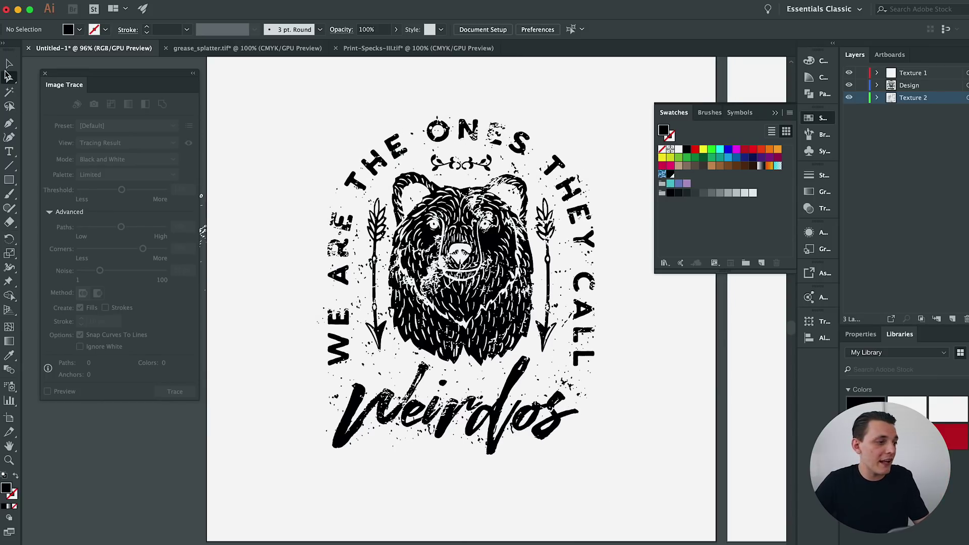
{"action": "key", "text": "v"}
{"action": "scroll", "coordinate": [620, 101], "scroll_direction": "left", "scroll_amount": 2}
{"action": "scroll", "coordinate": [620, 101], "scroll_direction": "up", "scroll_amount": 1}
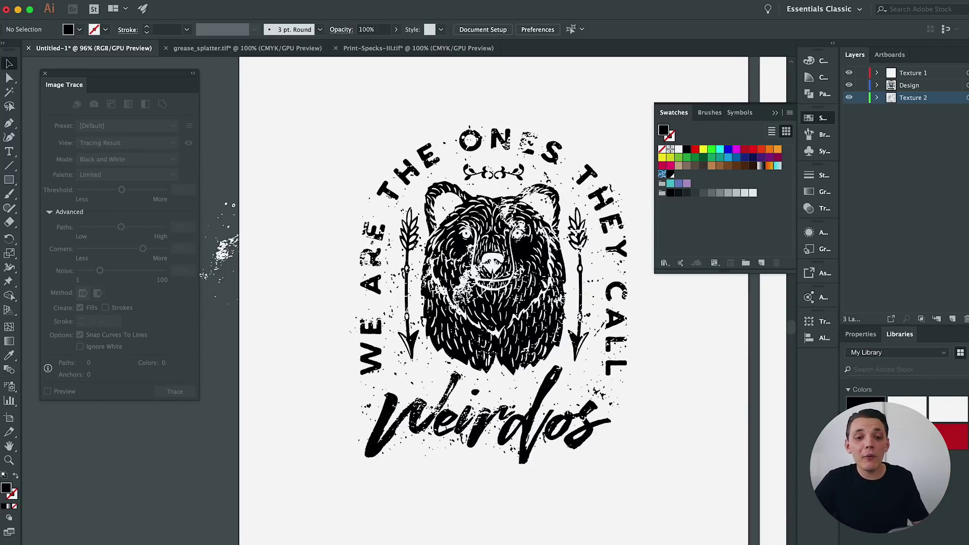
{"action": "left_click", "coordinate": [966, 73]}
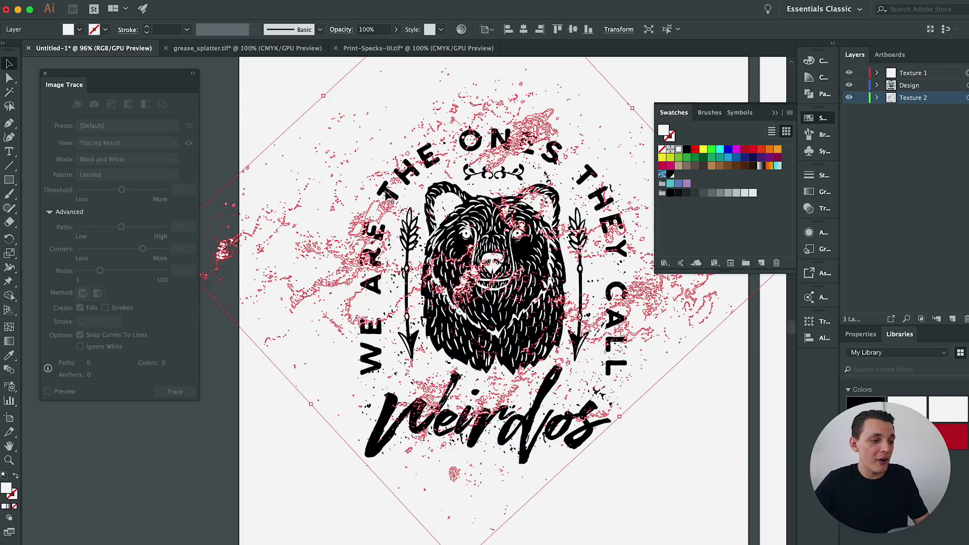
Step: Use the Eraser (Shift+E) to trim Texture 1 grunge overflowing the bear artwork's left and right edges
{"action": "left_click_drag", "start_coordinate": [396, 202], "coordinate": [460, 166]}
{"action": "key", "text": "shift+e"}
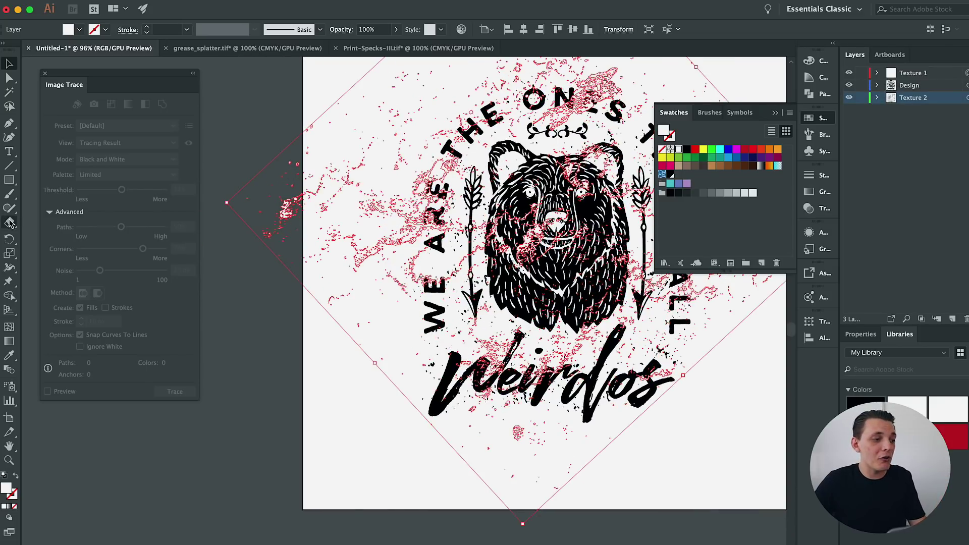
{"action": "mouse_move", "coordinate": [229, 199]}
{"action": "left_mouse_down"}
{"action": "mouse_move", "coordinate": [271, 268]}
{"action": "mouse_move", "coordinate": [282, 219]}
{"action": "mouse_move", "coordinate": [304, 226]}
{"action": "mouse_move", "coordinate": [322, 190]}
{"action": "mouse_move", "coordinate": [339, 218]}
{"action": "mouse_move", "coordinate": [343, 410]}
{"action": "mouse_move", "coordinate": [468, 524]}
{"action": "mouse_move", "coordinate": [574, 499]}
{"action": "mouse_move", "coordinate": [563, 464]}
{"action": "mouse_move", "coordinate": [490, 462]}
{"action": "mouse_move", "coordinate": [588, 447]}
{"action": "left_mouse_up"}
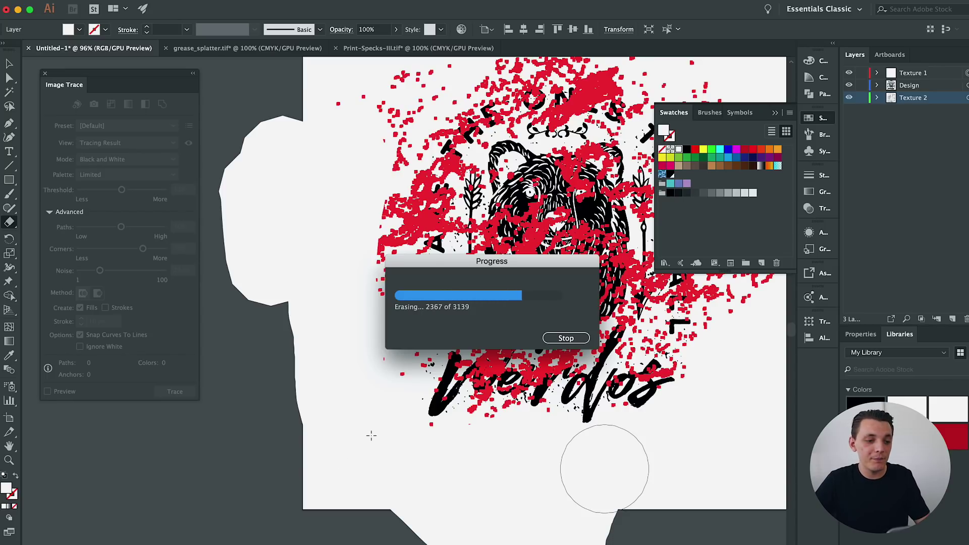
{"action": "mouse_move", "coordinate": [385, 400]}
{"action": "left_mouse_down"}
{"action": "mouse_move", "coordinate": [342, 441]}
{"action": "mouse_move", "coordinate": [253, 456]}
{"action": "left_mouse_up"}
{"action": "mouse_move", "coordinate": [612, 322]}
{"action": "left_mouse_down"}
{"action": "mouse_move", "coordinate": [620, 214]}
{"action": "mouse_move", "coordinate": [604, 282]}
{"action": "left_mouse_up"}
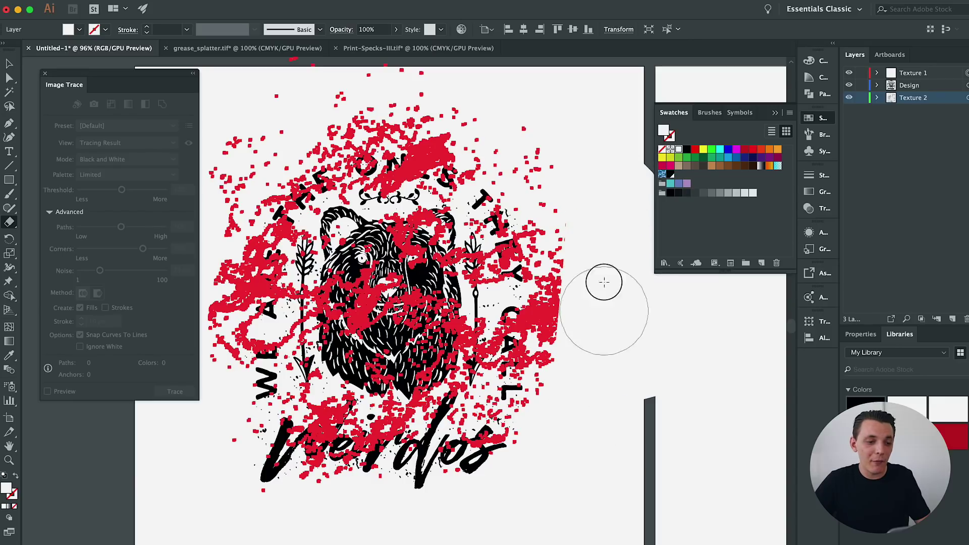